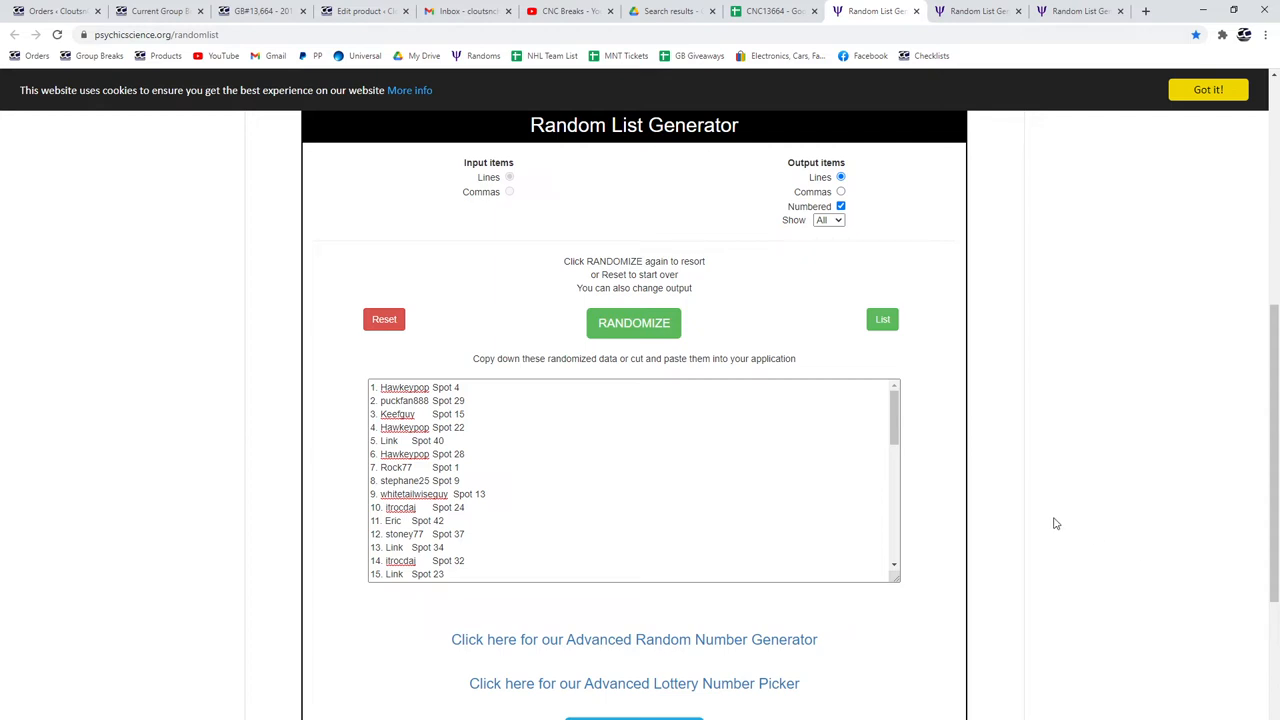
# Reshuffle the buyer-and-spot list and paste it into columns A and B of CNC13664
pyautogui.click(634, 322)
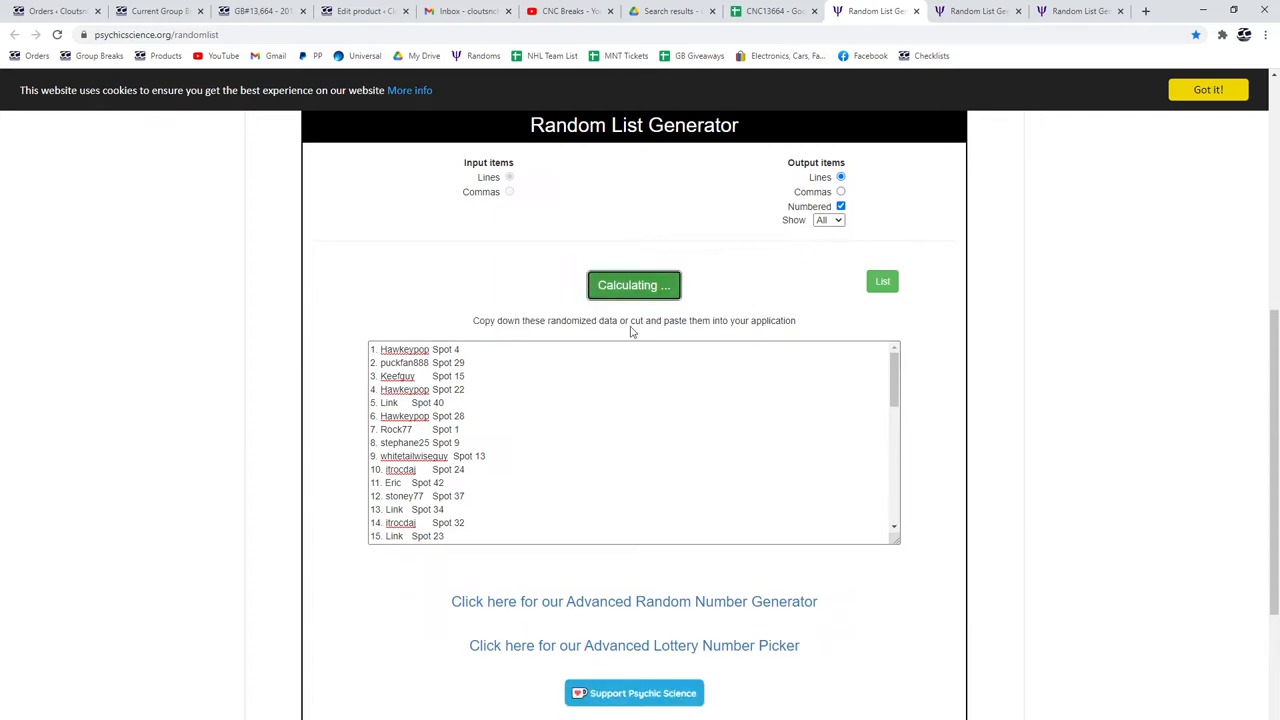
pyautogui.scroll(-10, 541, 483)
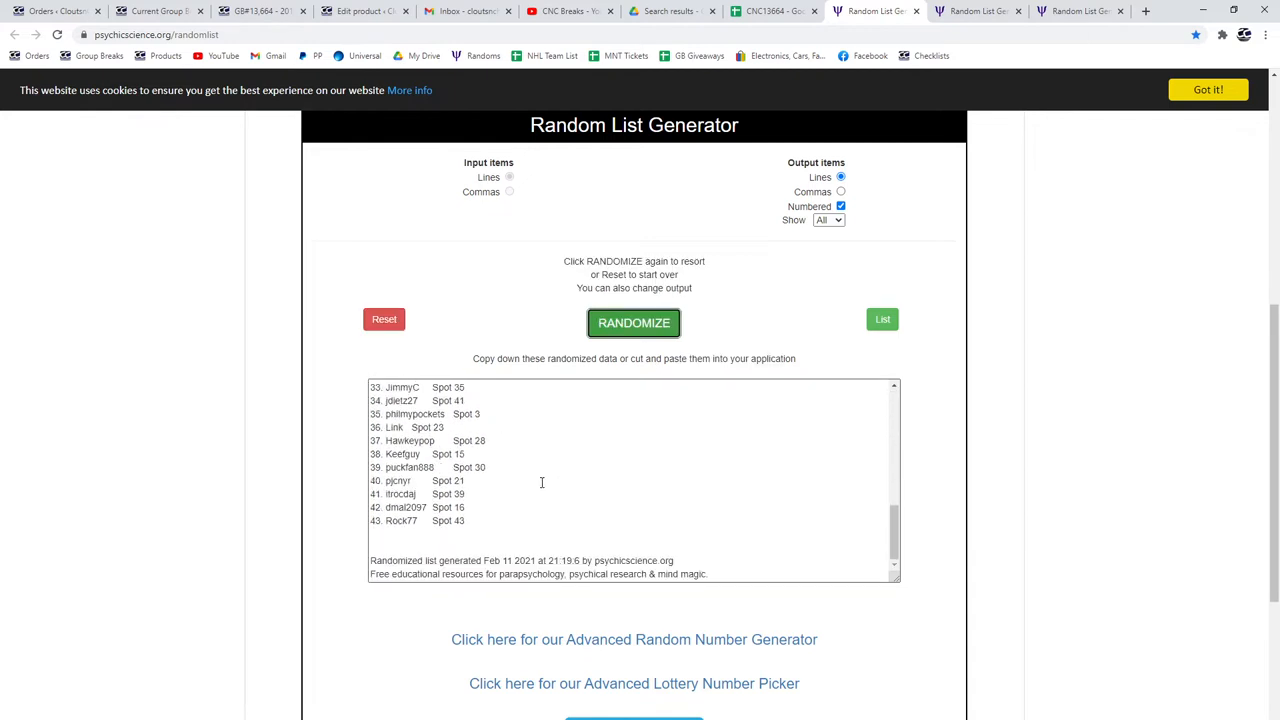
pyautogui.moveTo(480, 520); pyautogui.dragTo(359, 370)
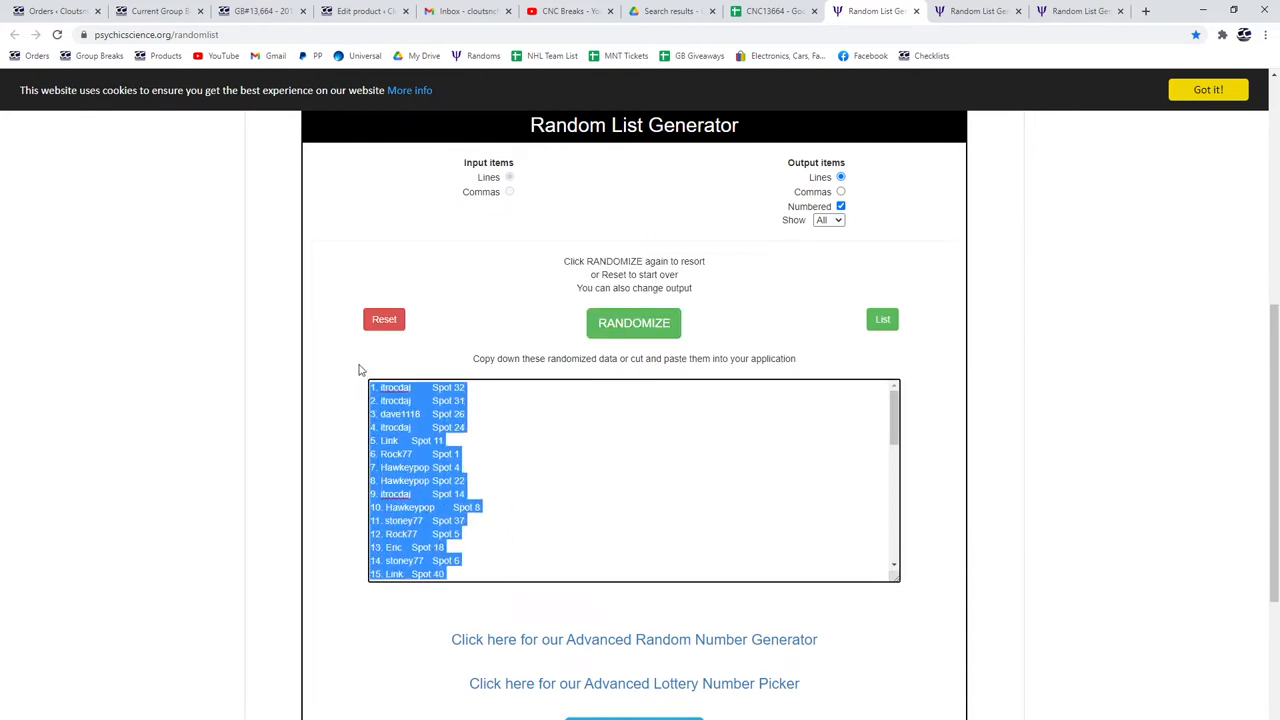
pyautogui.click(775, 11)
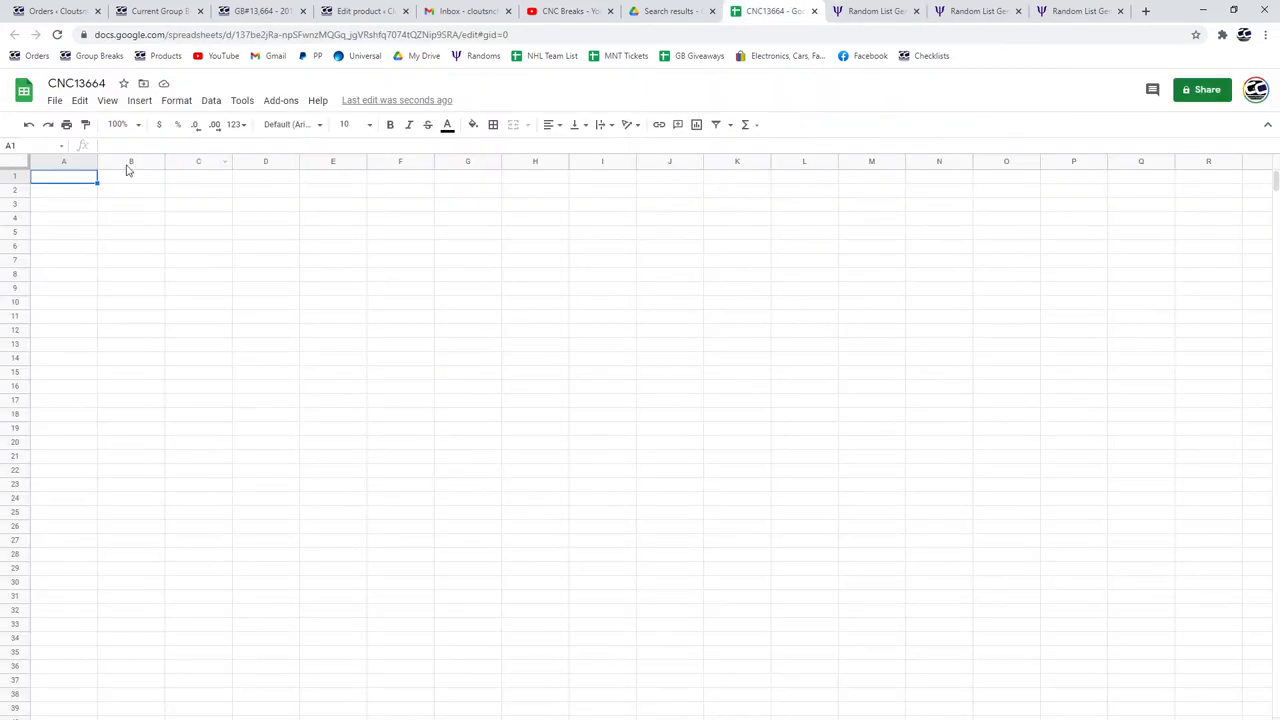
pyautogui.hotkey('ctrl', 'v')
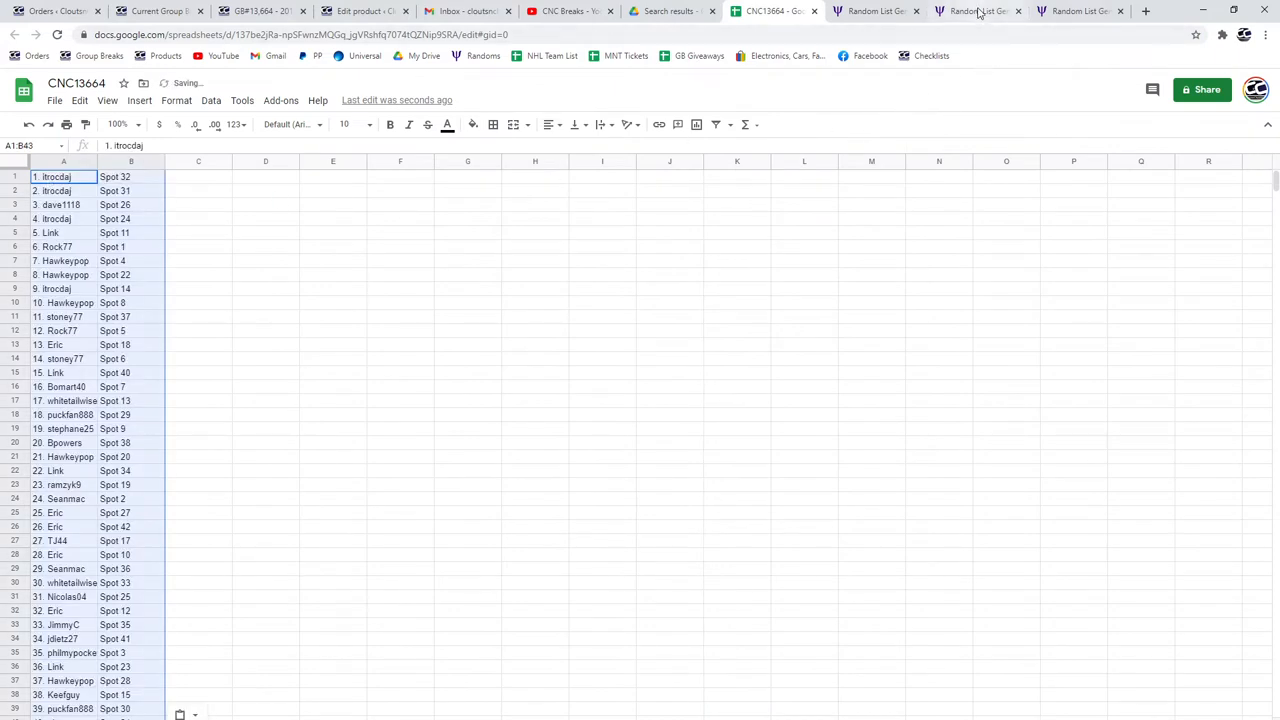
# Reshuffle the 2015 UD Team Canada base card list twice and select the output
pyautogui.click(978, 11)
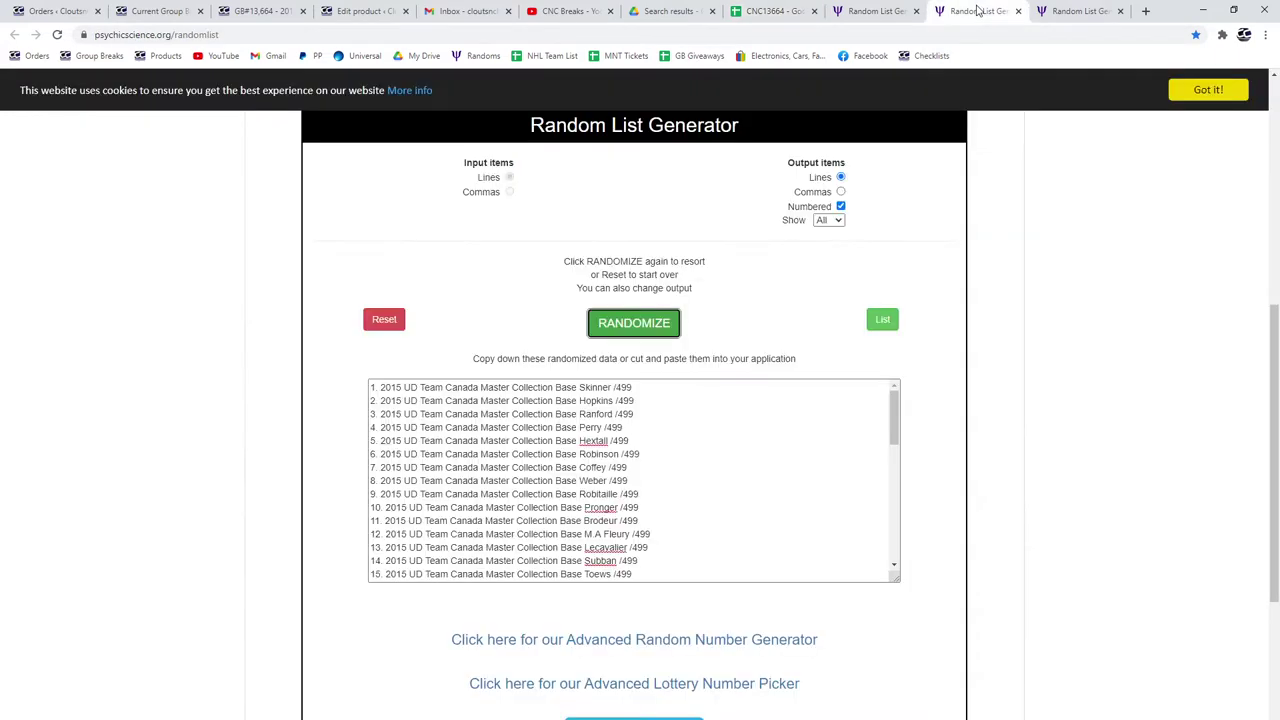
pyautogui.click(651, 330)
pyautogui.click(651, 330)
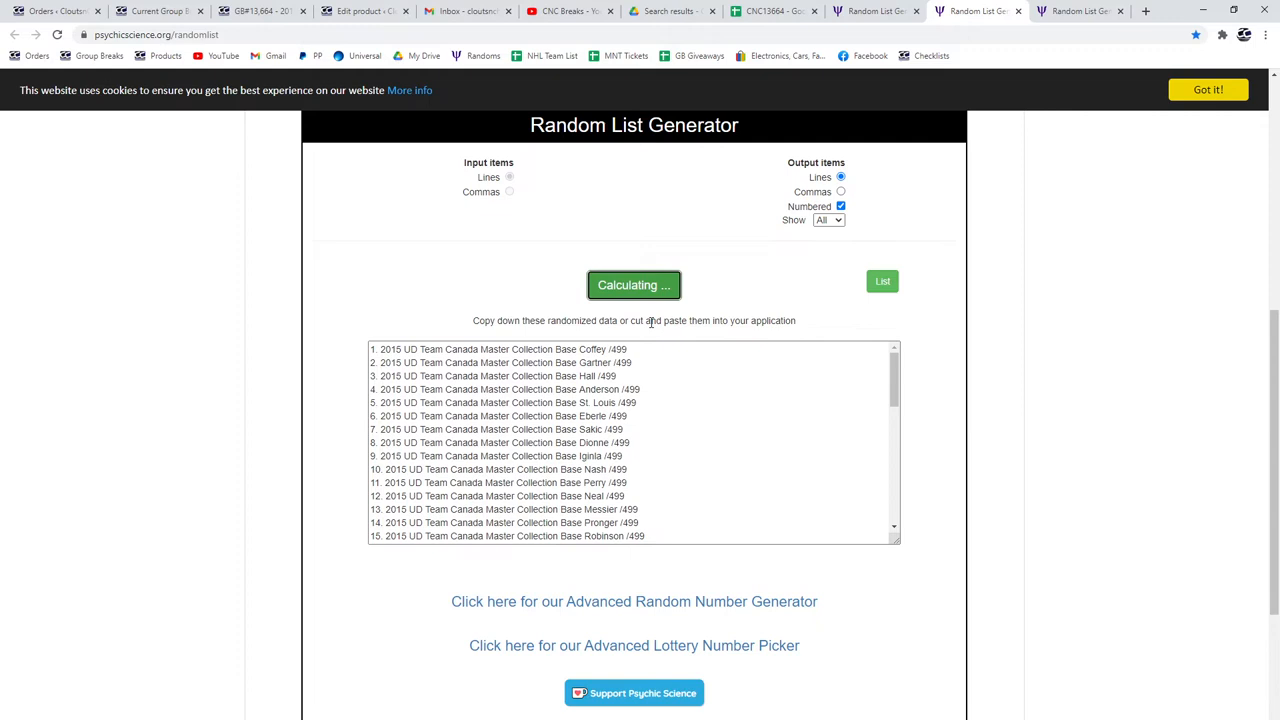
pyautogui.scroll(-10, 651, 489)
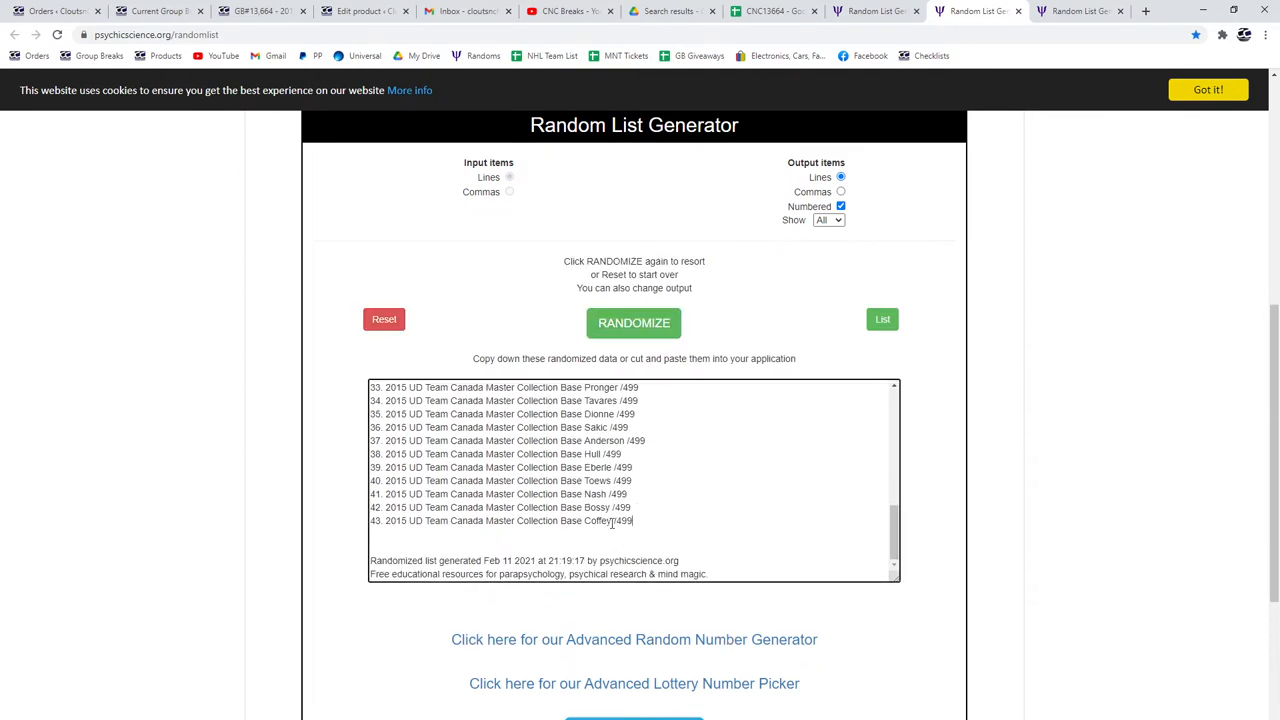
pyautogui.click(623, 523)
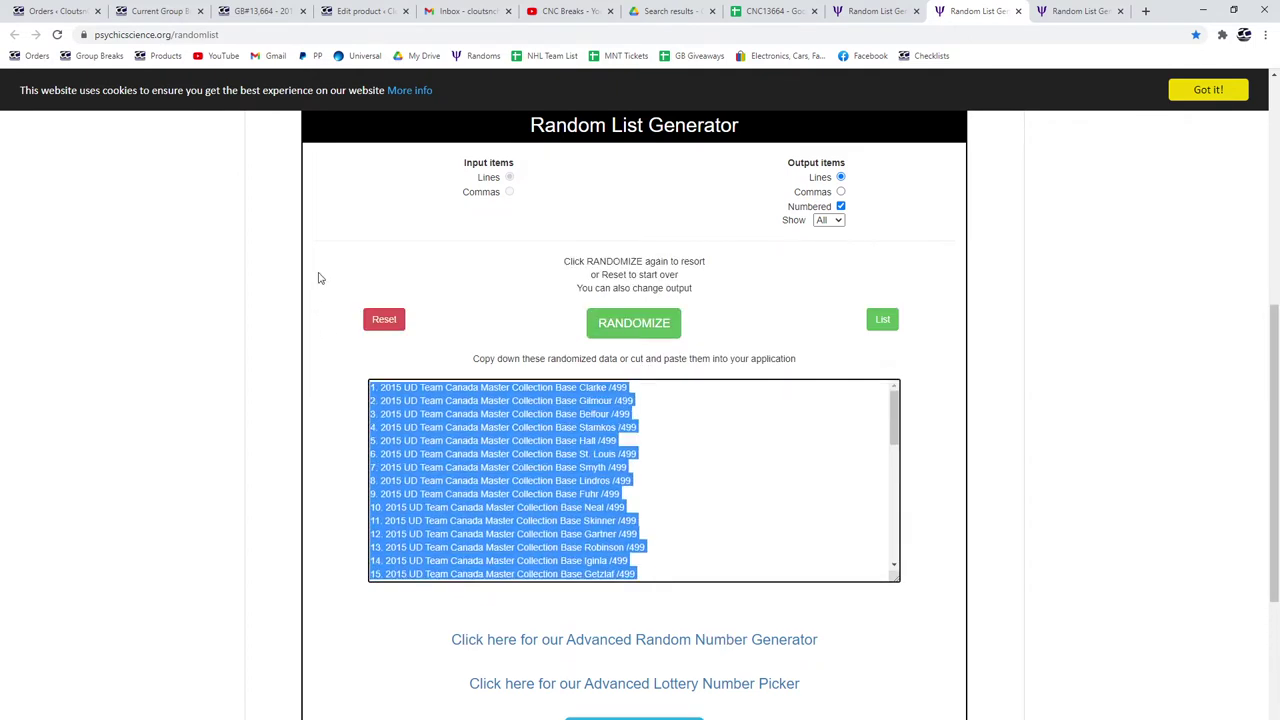
# Paste the base card list into column C and autofit the column to the card names
pyautogui.click(770, 11)
pyautogui.click(198, 177)
pyautogui.hotkey('ctrl', 'v')
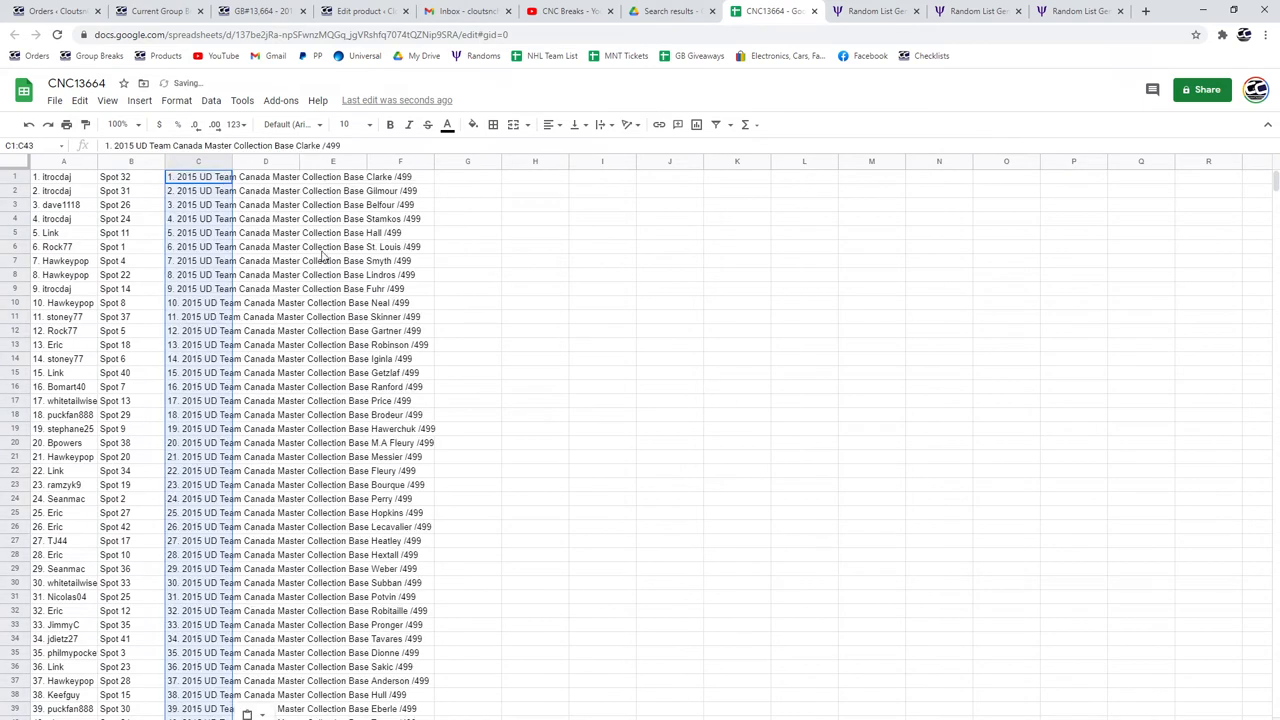
pyautogui.doubleClick(232, 161)
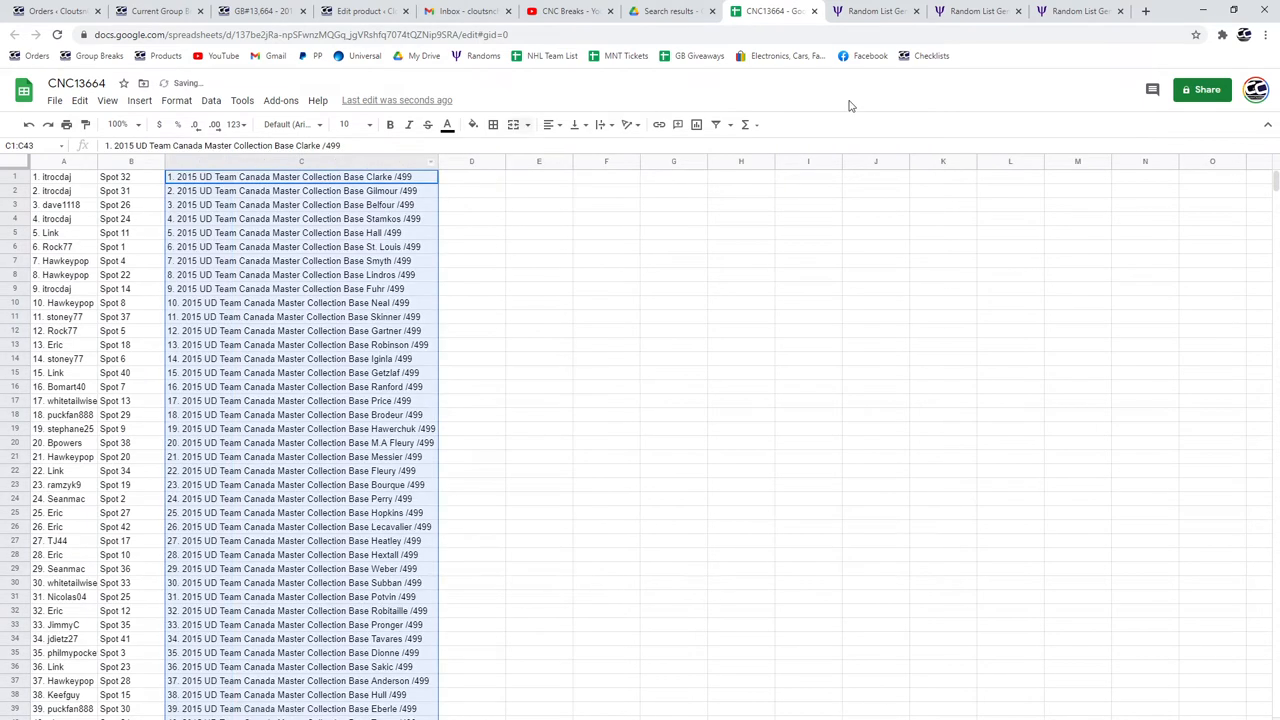
pyautogui.click(1080, 11)
# Reshuffle the hit card list twice and copy the whole shuffled output
pyautogui.click(633, 390)
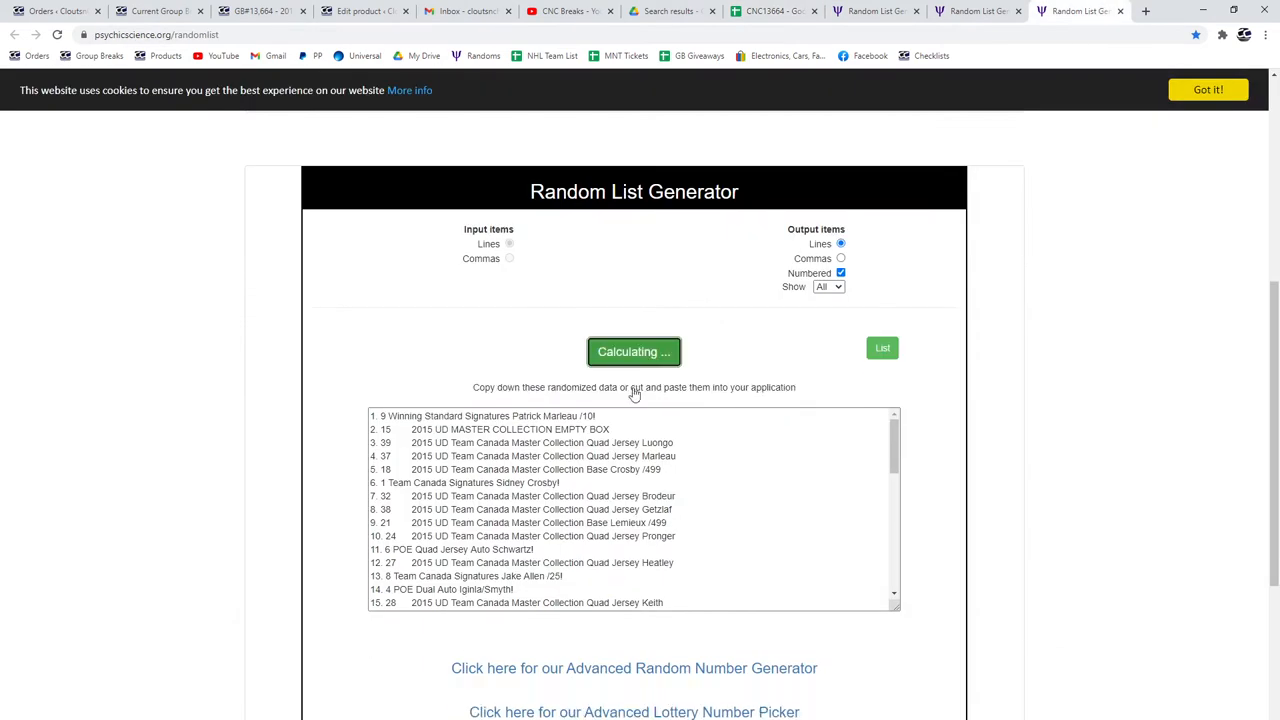
pyautogui.click(633, 390)
pyautogui.scroll(-10, 667, 527)
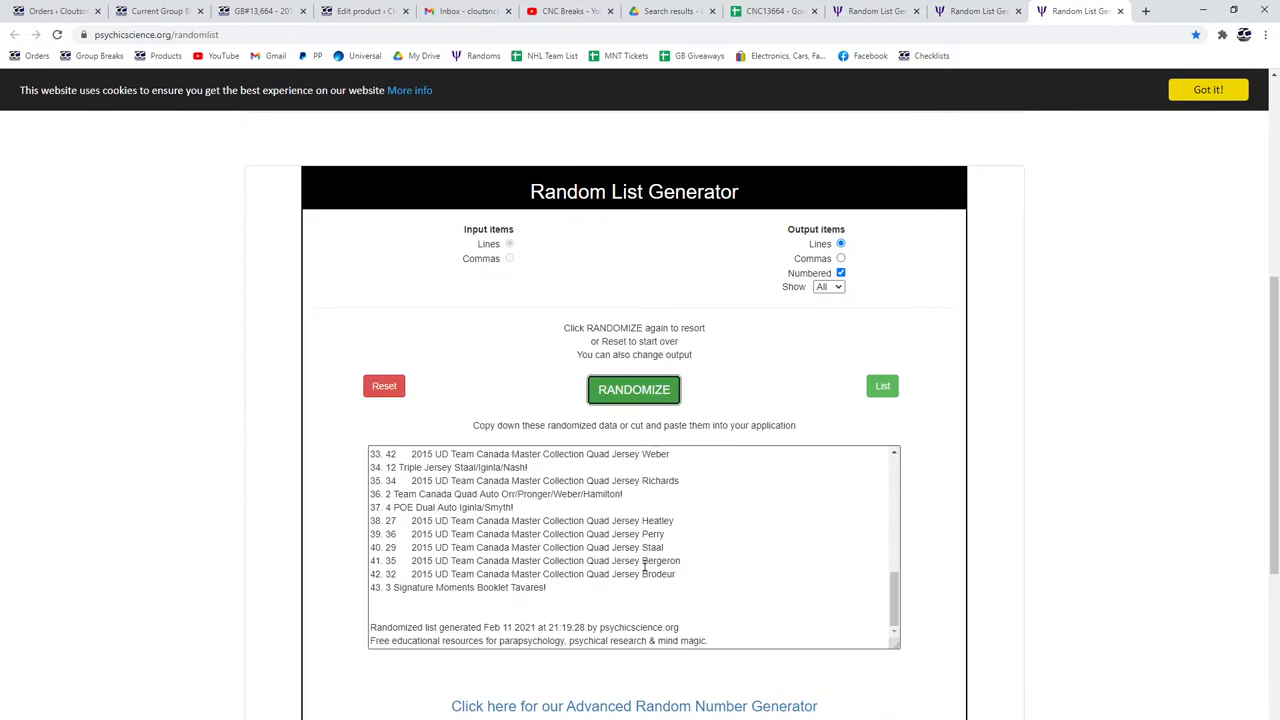
pyautogui.click(568, 587)
pyautogui.click(563, 590)
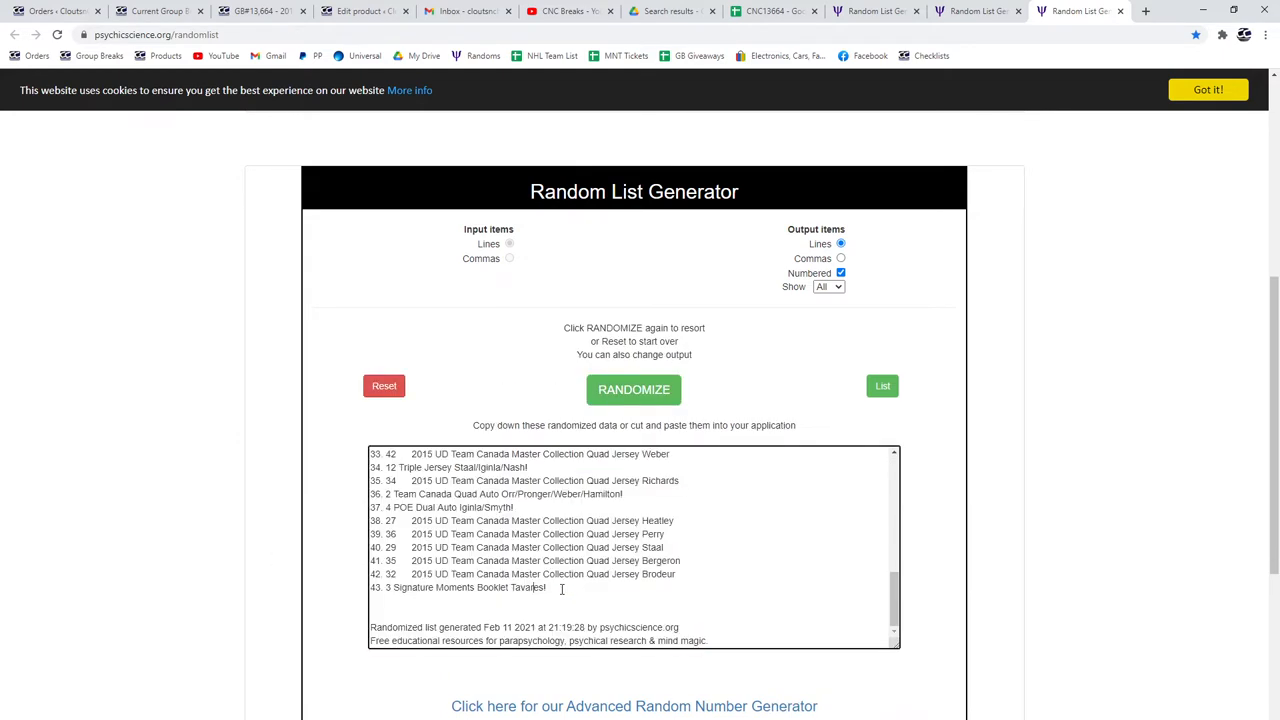
pyautogui.moveTo(556, 588)
pyautogui.mouseDown()
pyautogui.moveTo(378, 590)
pyautogui.moveTo(361, 428)
pyautogui.mouseUp()
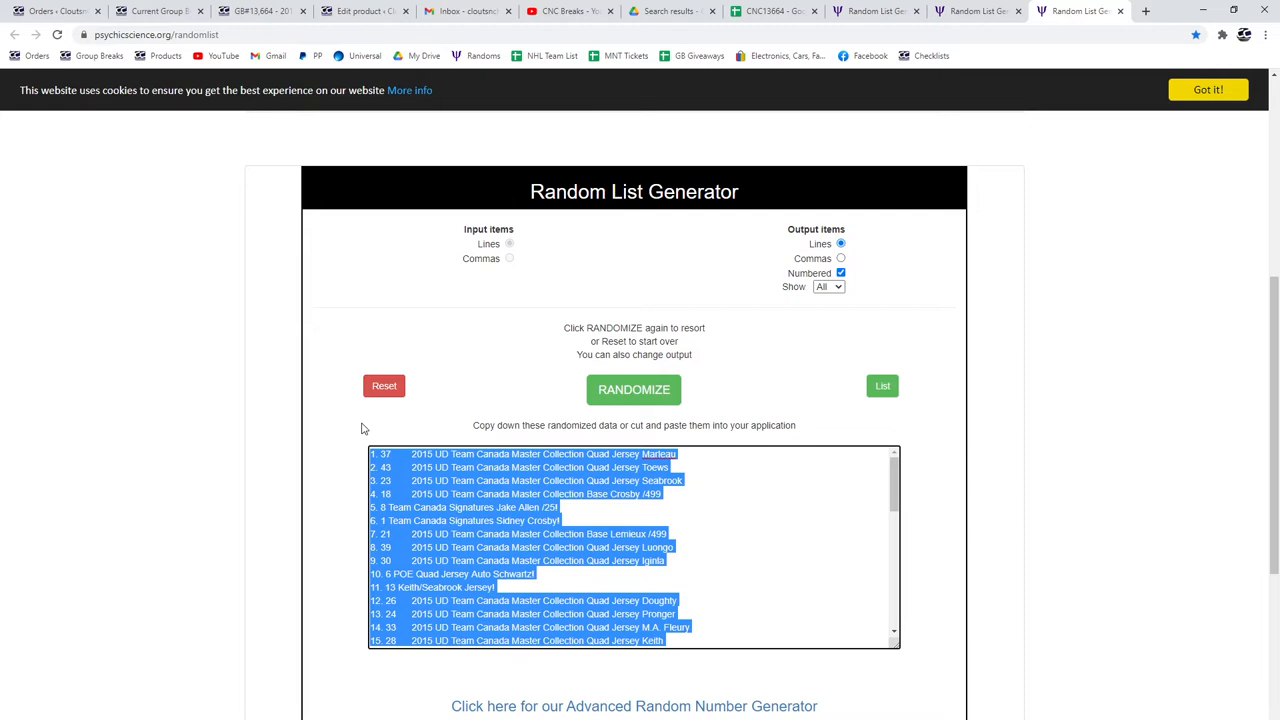
pyautogui.hotkey('ctrl', 'c')
# Paste the hit card list at D1 and autofit columns D and E to their contents
pyautogui.click(772, 11)
pyautogui.click(471, 178)
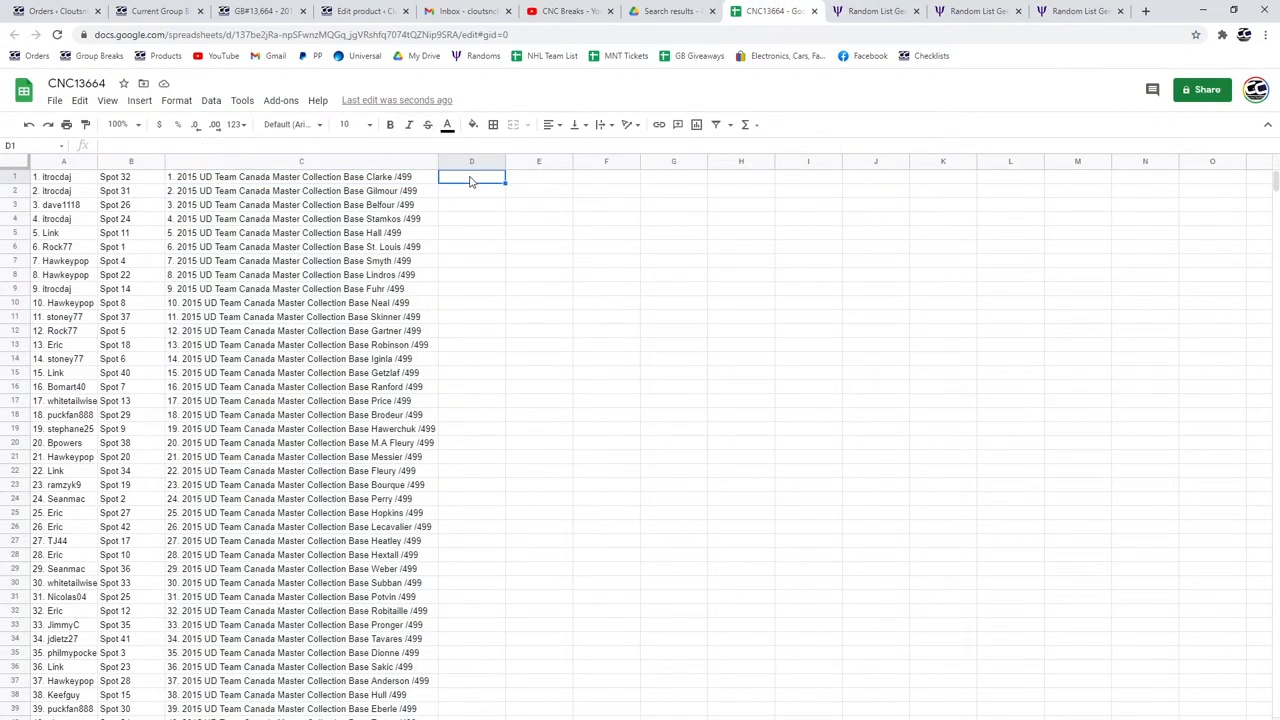
pyautogui.hotkey('ctrl', 'v')
pyautogui.doubleClick(505, 161)
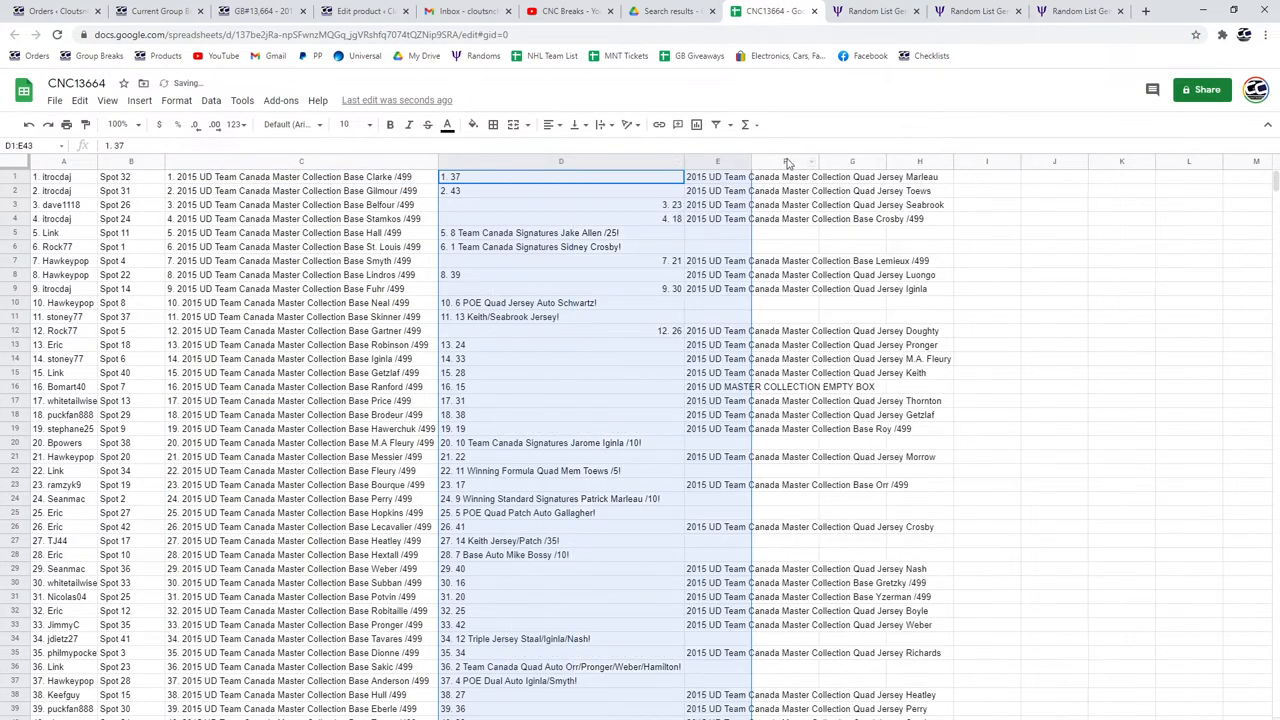
pyautogui.doubleClick(750, 161)
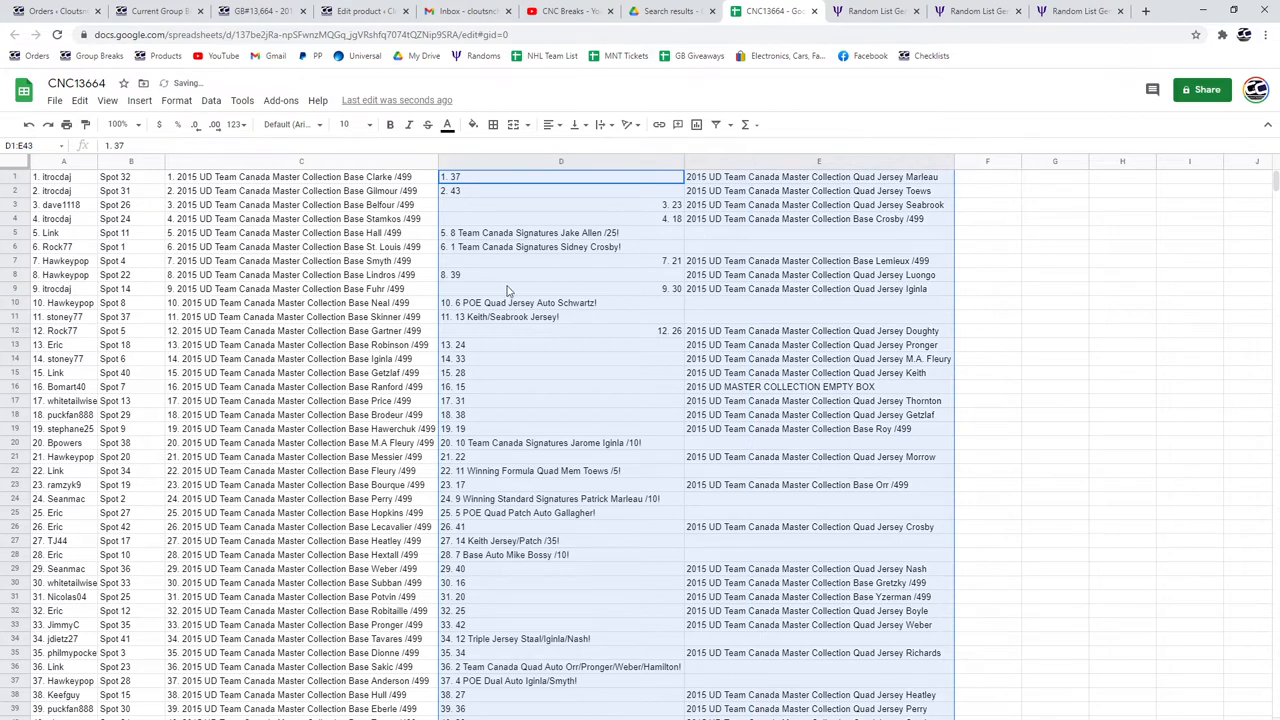
# Bold rows 5 and 6 across columns A to E
pyautogui.moveTo(45, 232); pyautogui.dragTo(826, 238)
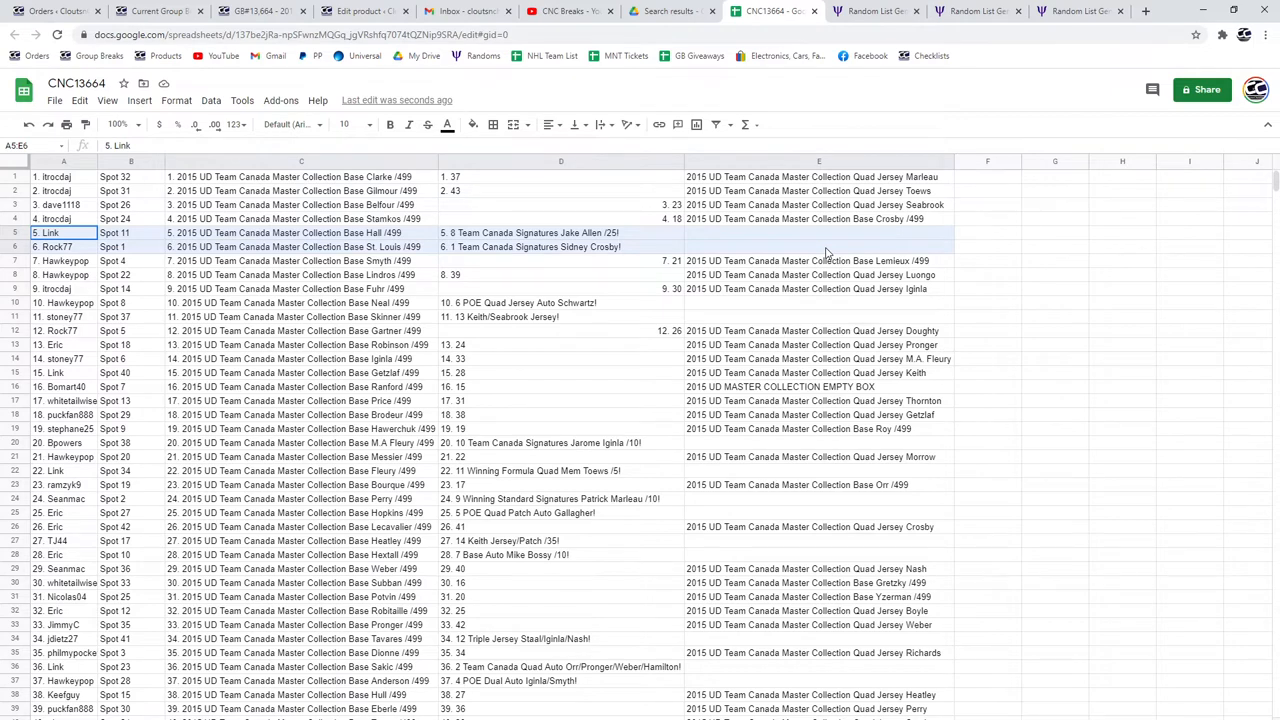
pyautogui.moveTo(826, 250); pyautogui.dragTo(826, 250)
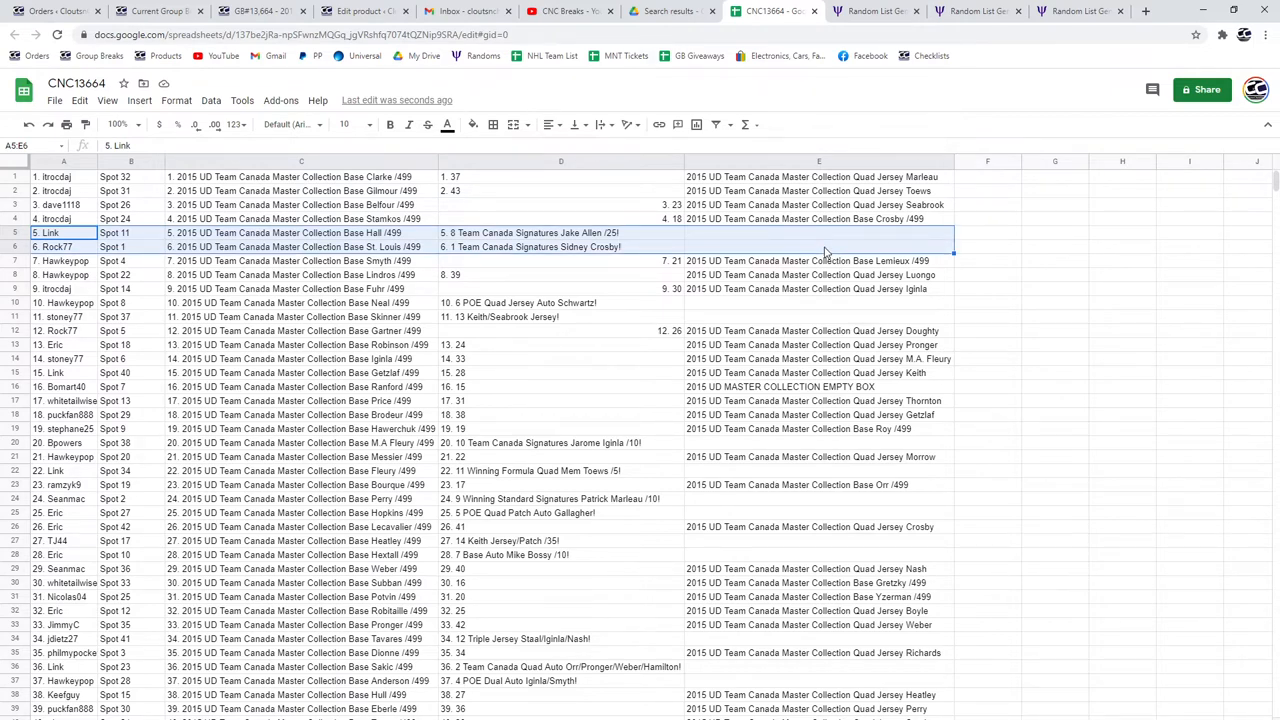
pyautogui.click(390, 124)
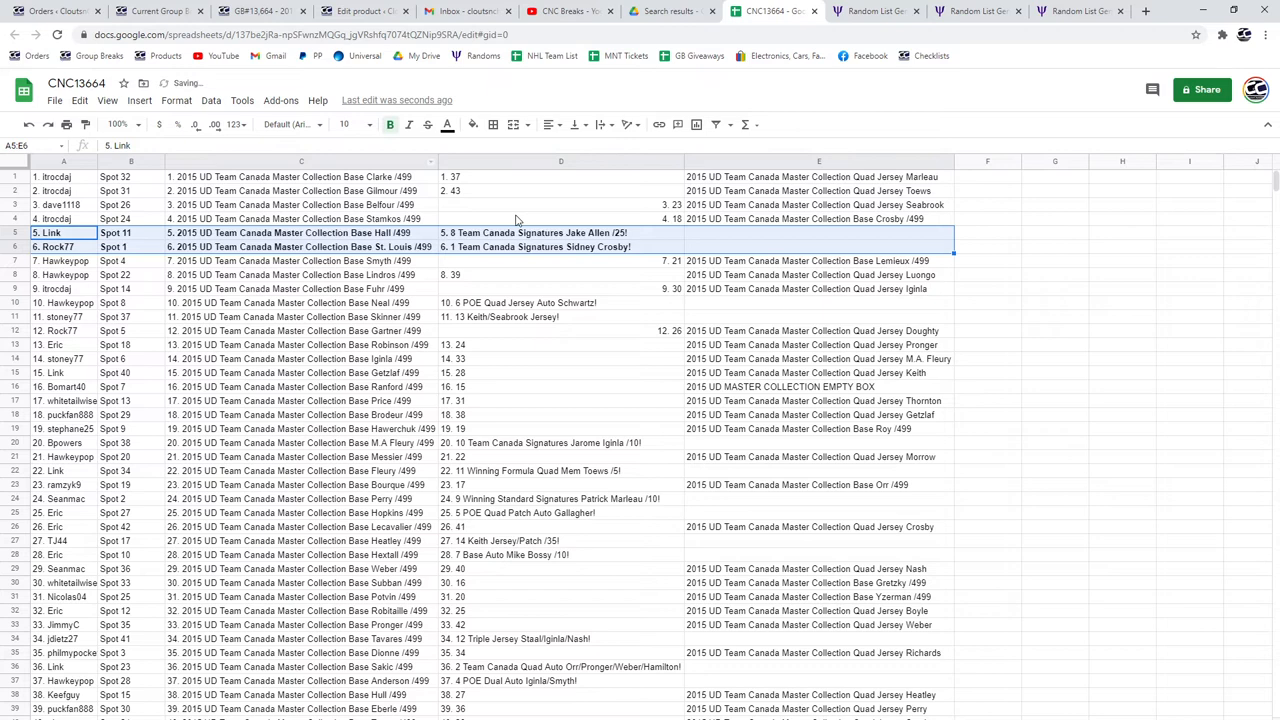
# Bold rows 10–11 and row 16 across the name, spot, base and hit columns
pyautogui.moveTo(62, 303); pyautogui.dragTo(823, 303)
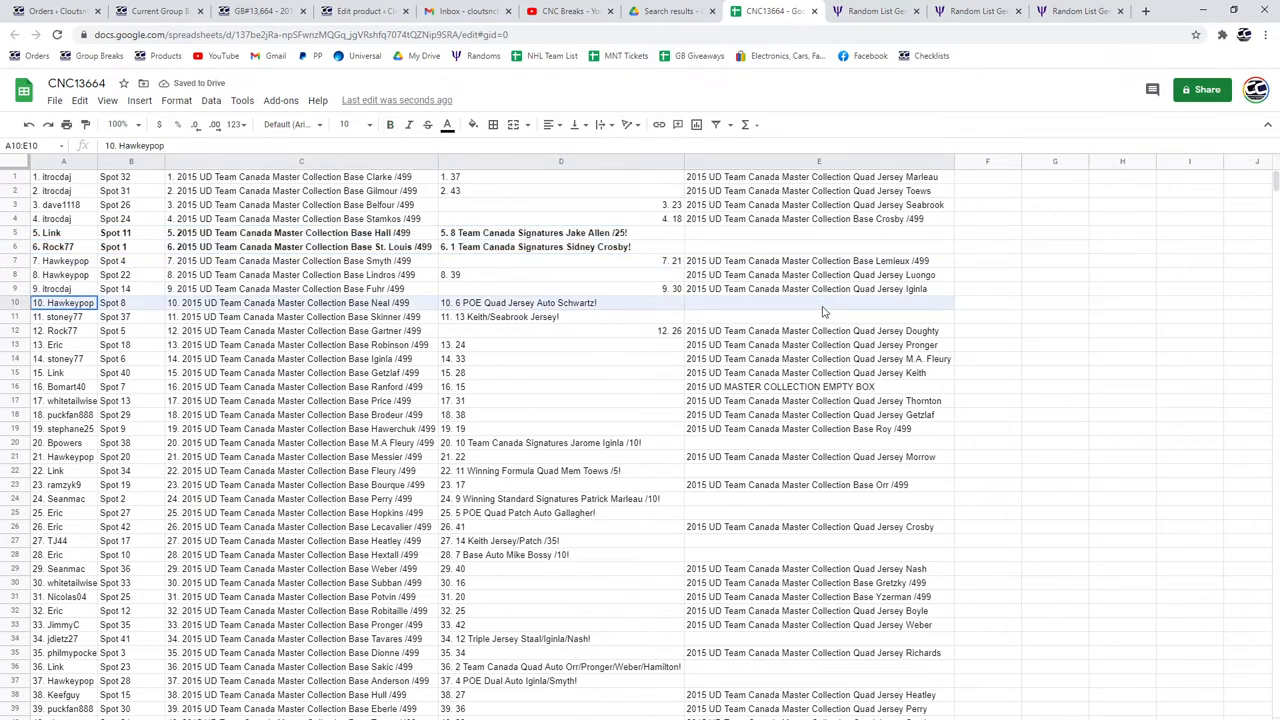
pyautogui.moveTo(823, 318); pyautogui.dragTo(823, 320)
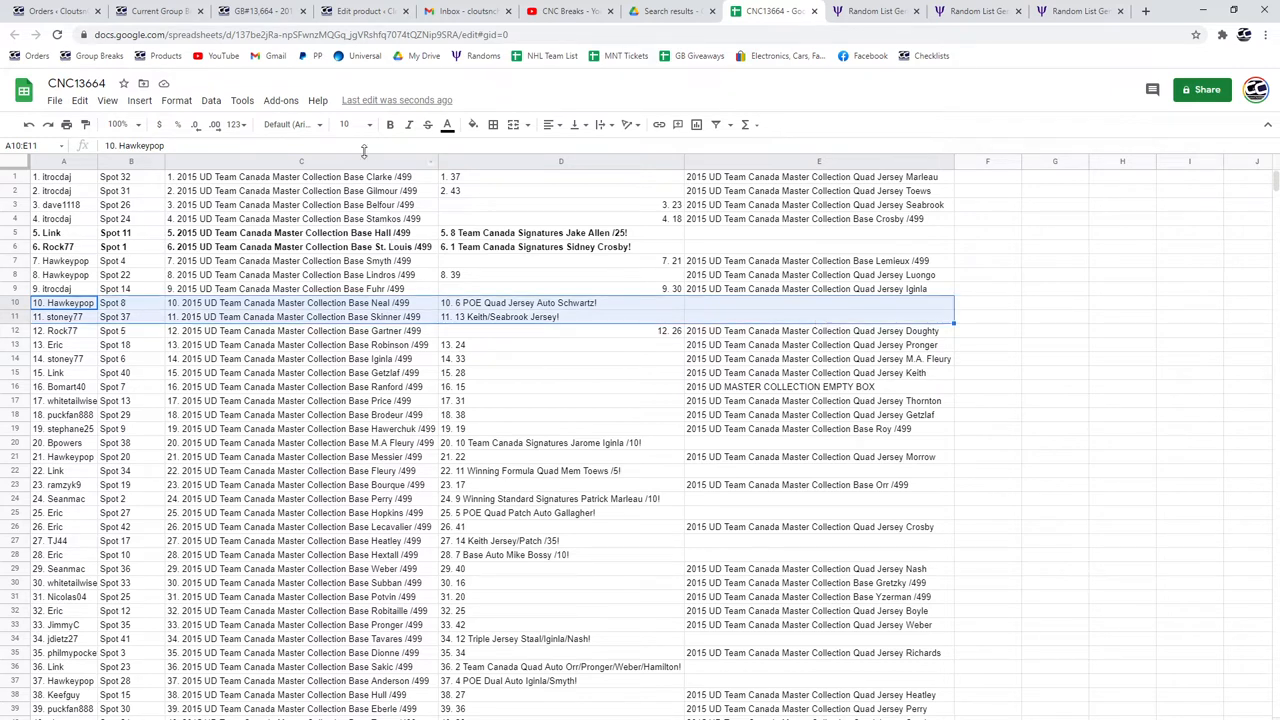
pyautogui.click(390, 124)
pyautogui.moveTo(763, 388); pyautogui.dragTo(93, 388)
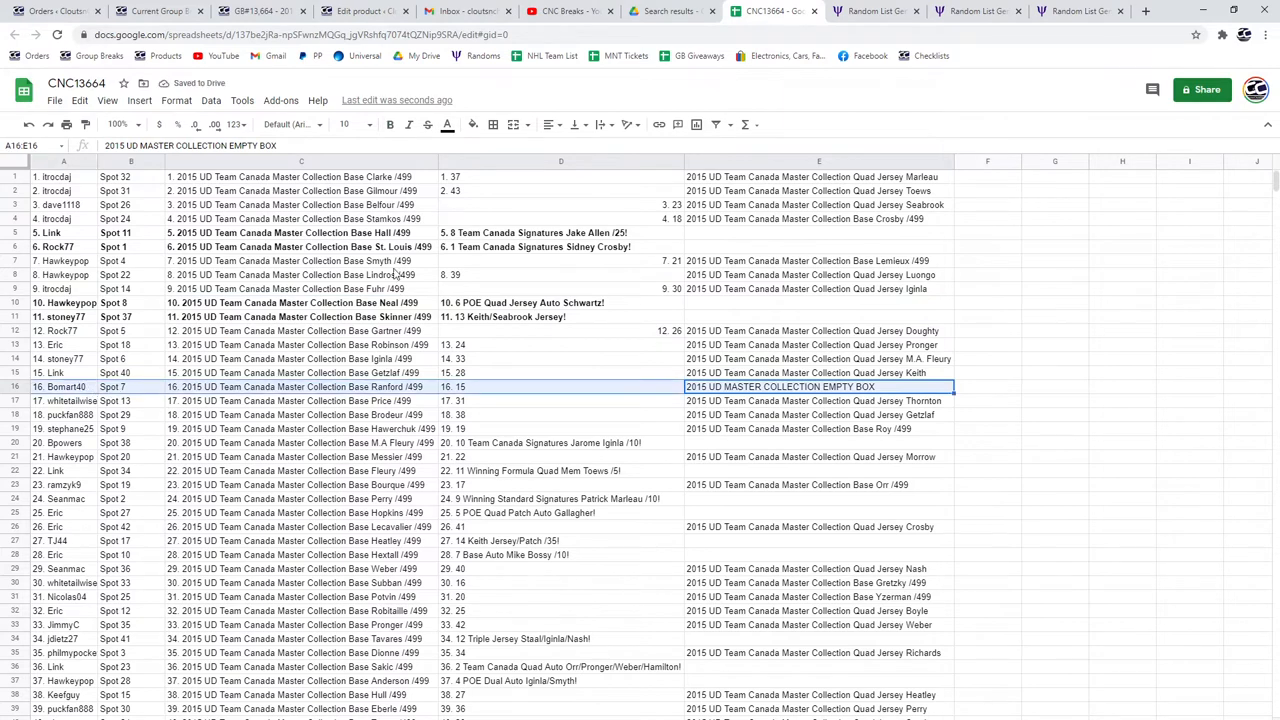
pyautogui.click(390, 124)
pyautogui.scroll(-1, 614, 290)
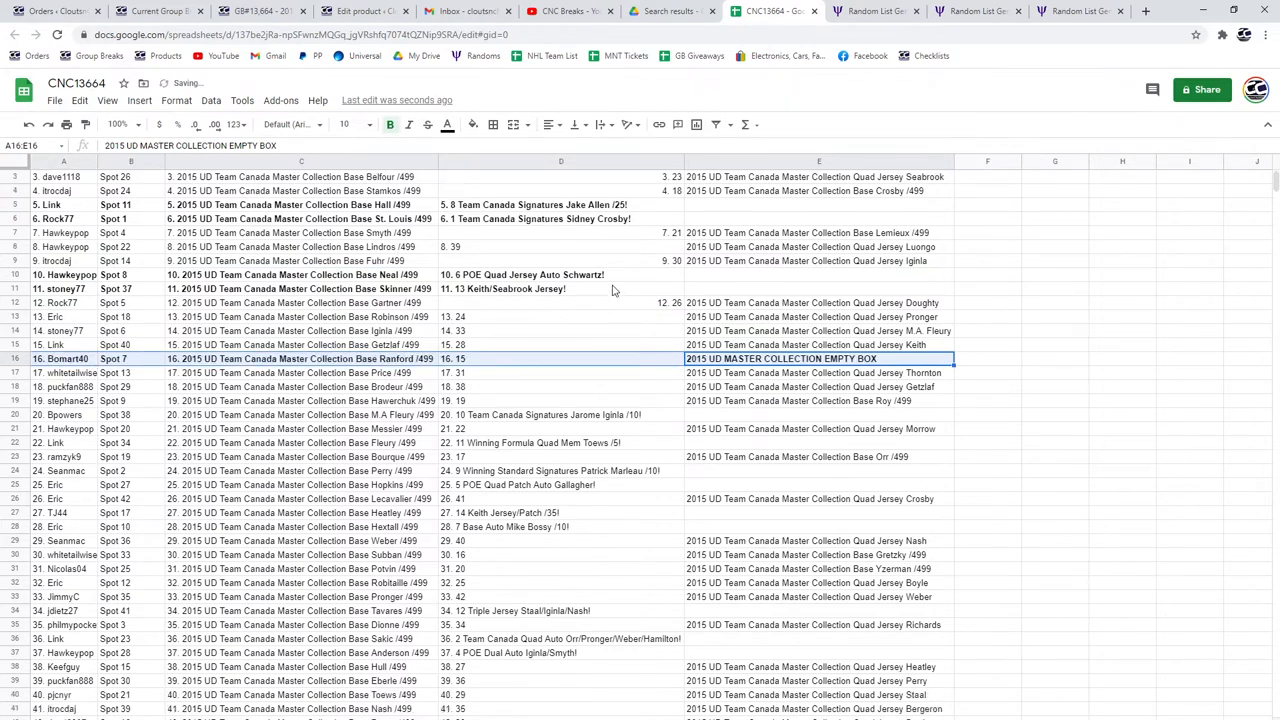
pyautogui.scroll(-3, 614, 290)
# Bold winning rows 20, 22, 24 and 25 across columns A to D with Ctrl+B
pyautogui.moveTo(77, 290); pyautogui.dragTo(707, 266)
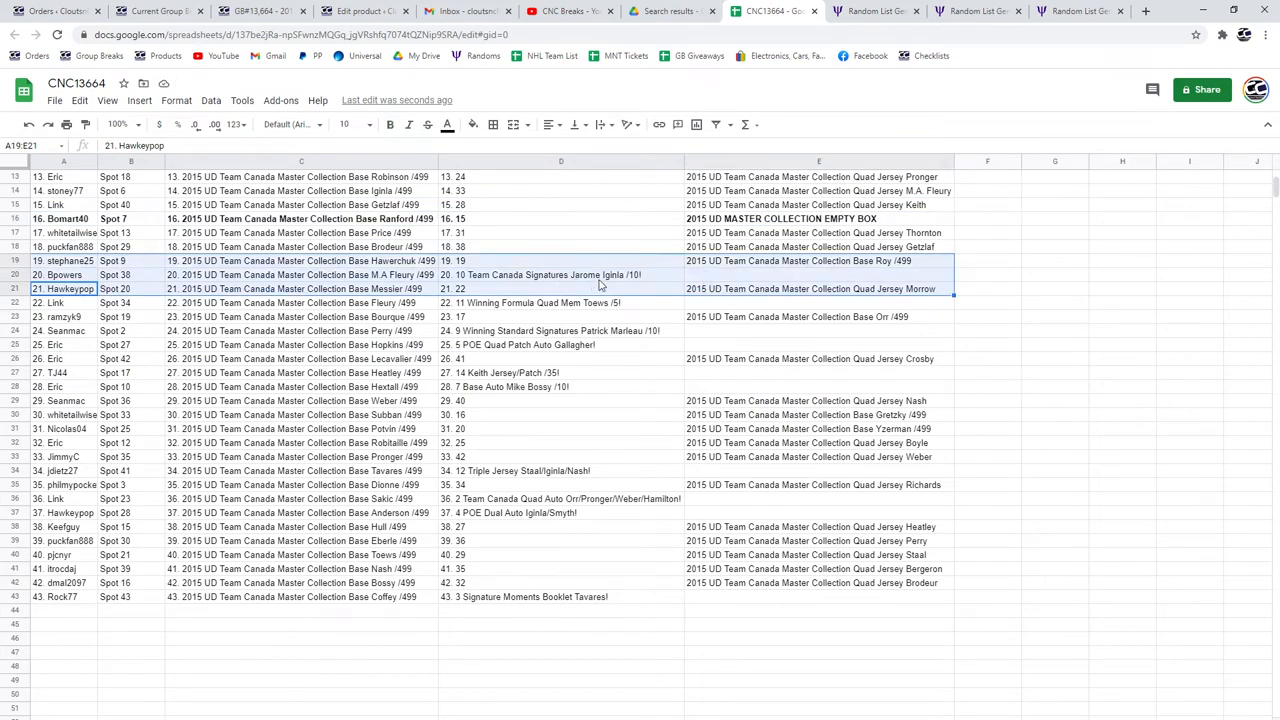
pyautogui.moveTo(594, 276); pyautogui.dragTo(95, 280)
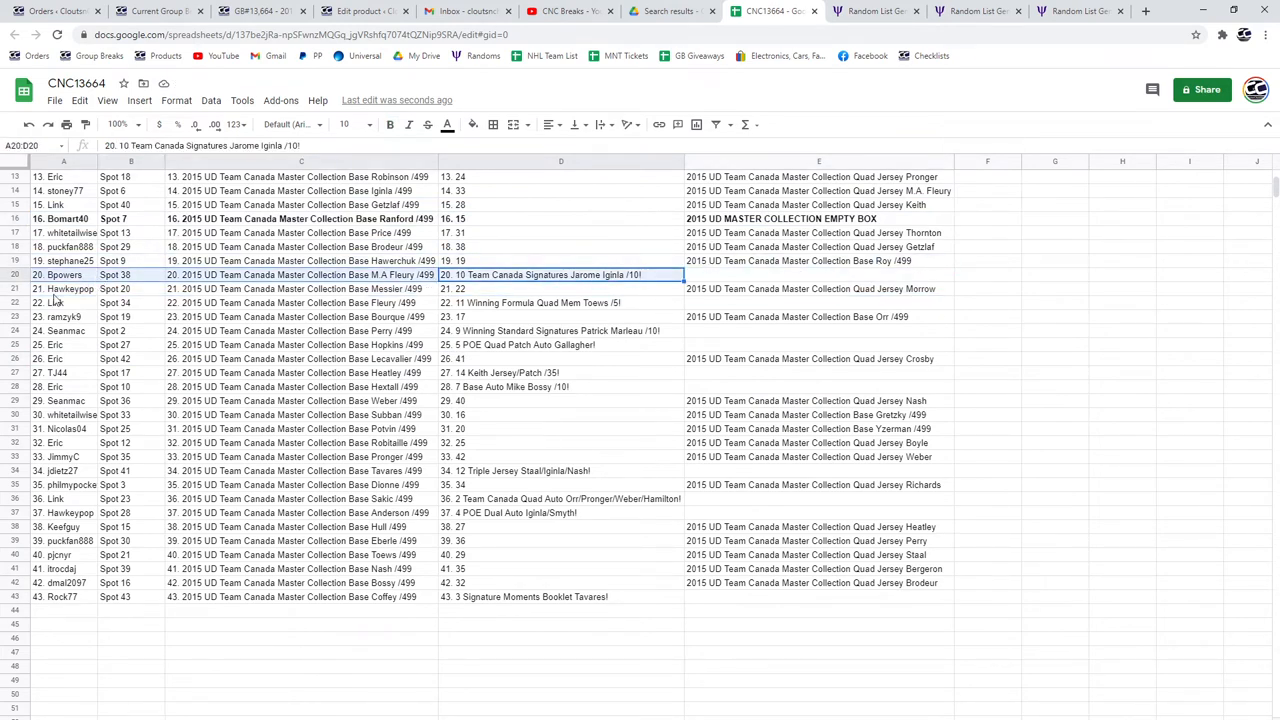
pyautogui.hotkey('ctrl', 'b')
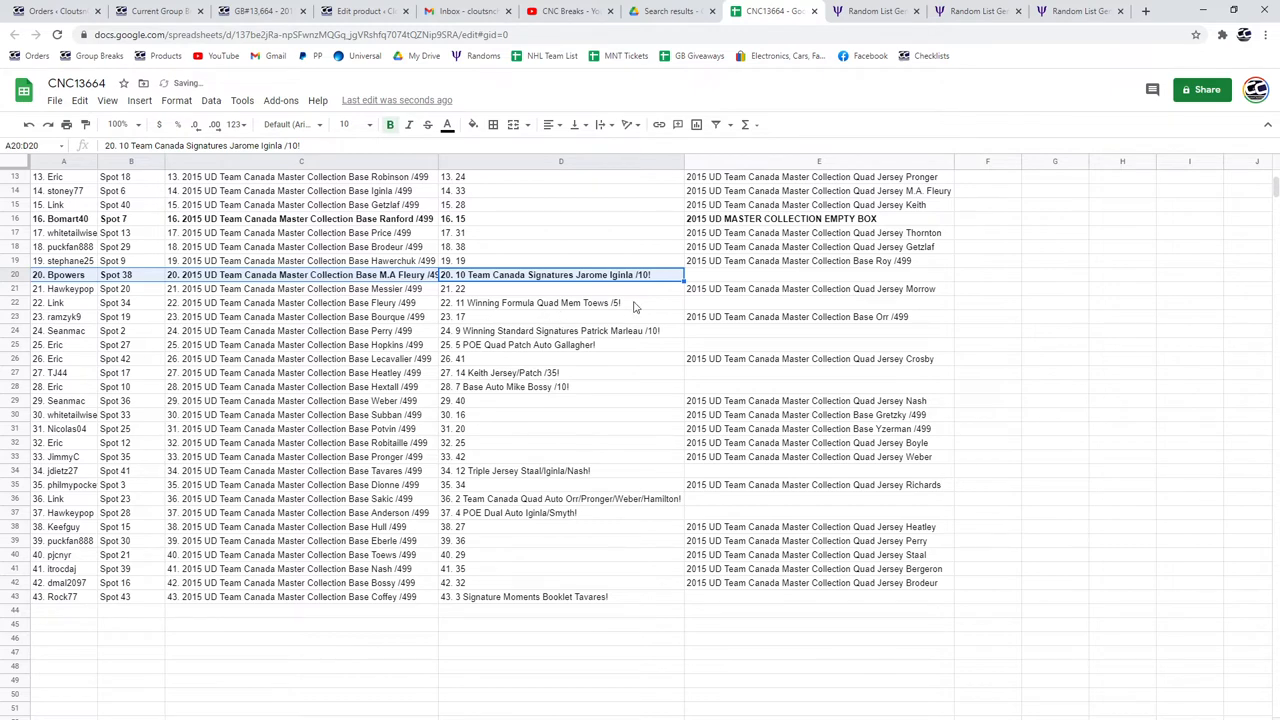
pyautogui.moveTo(600, 303); pyautogui.dragTo(62, 303)
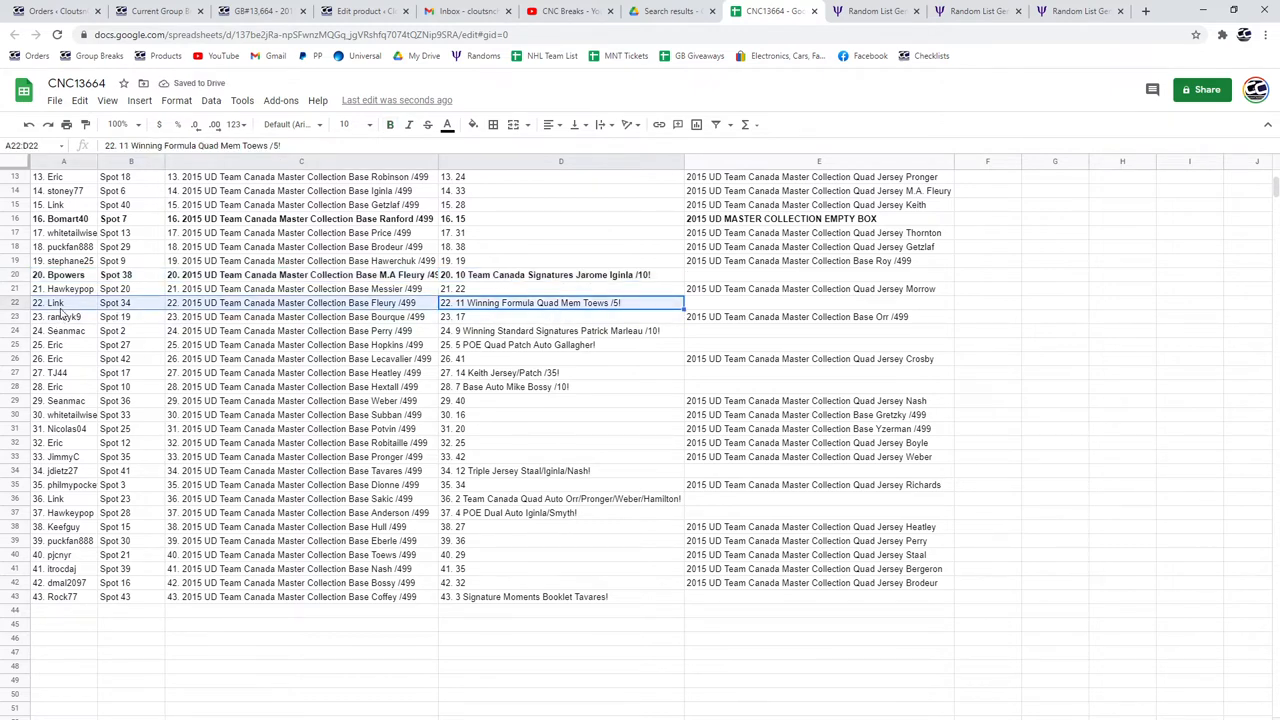
pyautogui.hotkey('ctrl', 'b')
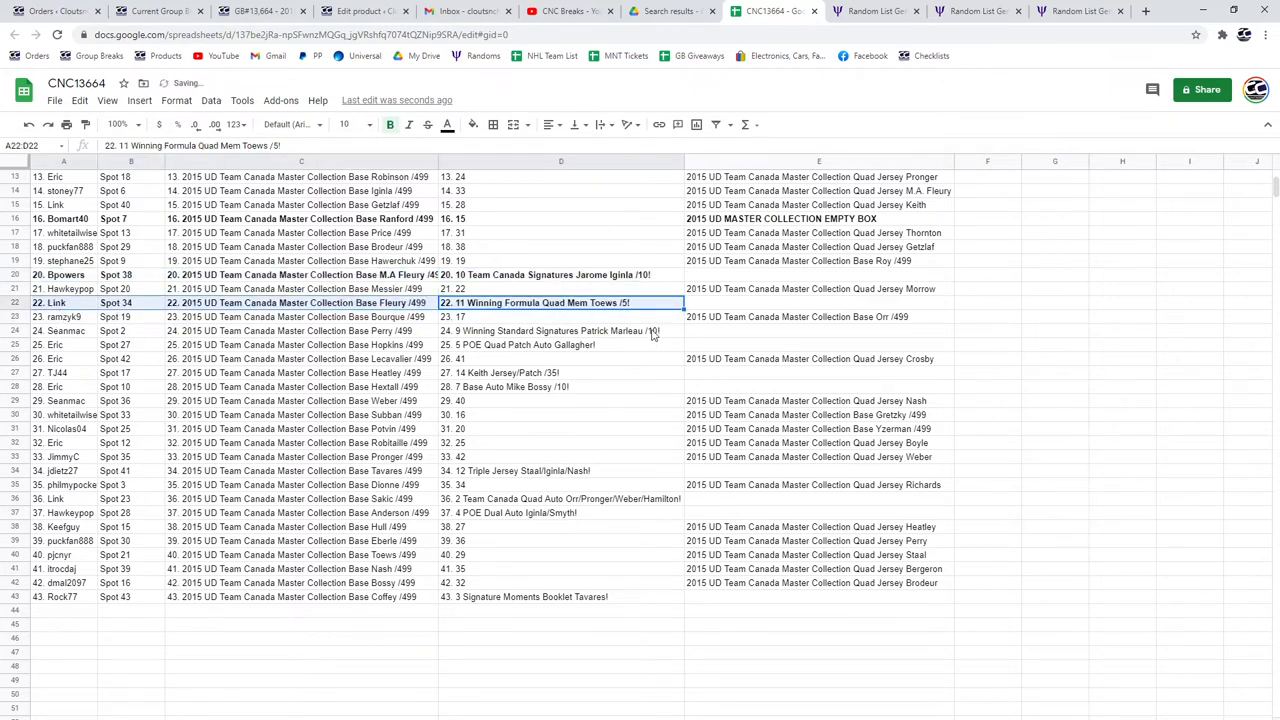
pyautogui.moveTo(652, 331); pyautogui.dragTo(62, 331)
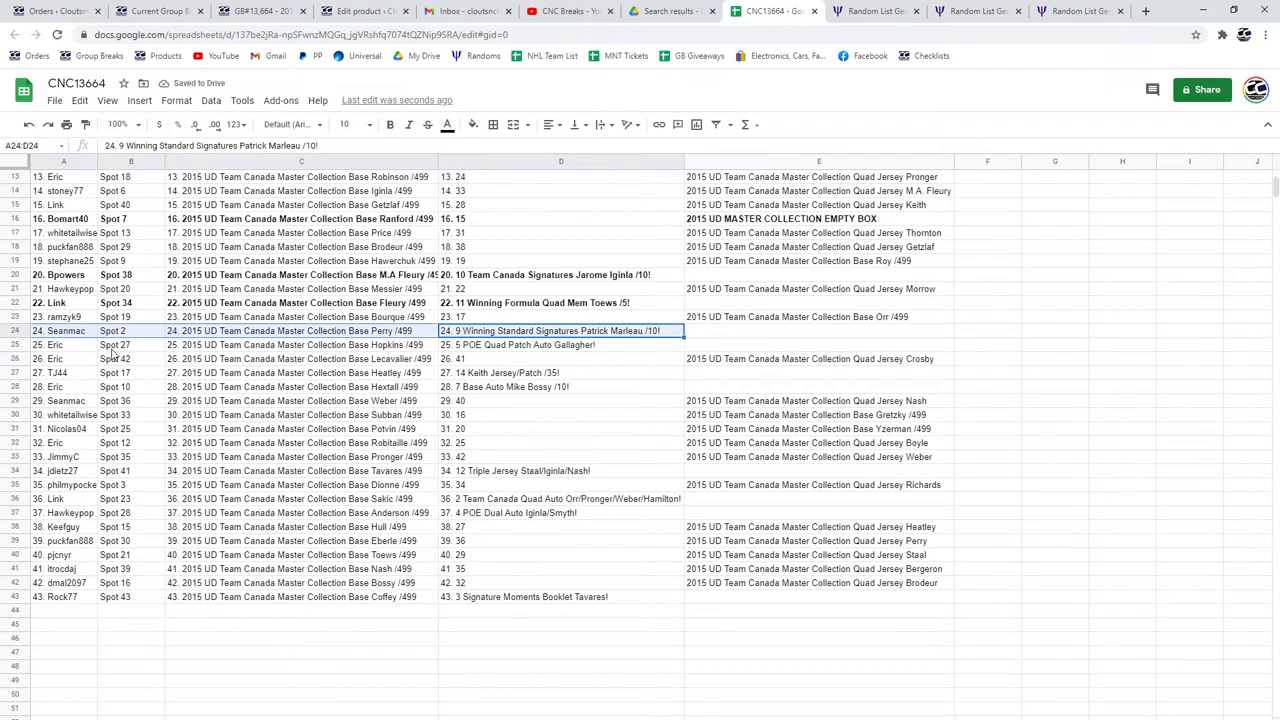
pyautogui.hotkey('ctrl', 'b')
pyautogui.moveTo(600, 345)
pyautogui.mouseDown()
pyautogui.moveTo(84, 345)
pyautogui.moveTo(550, 375)
pyautogui.moveTo(555, 390)
pyautogui.mouseUp()
pyautogui.hotkey('ctrl', 'b')
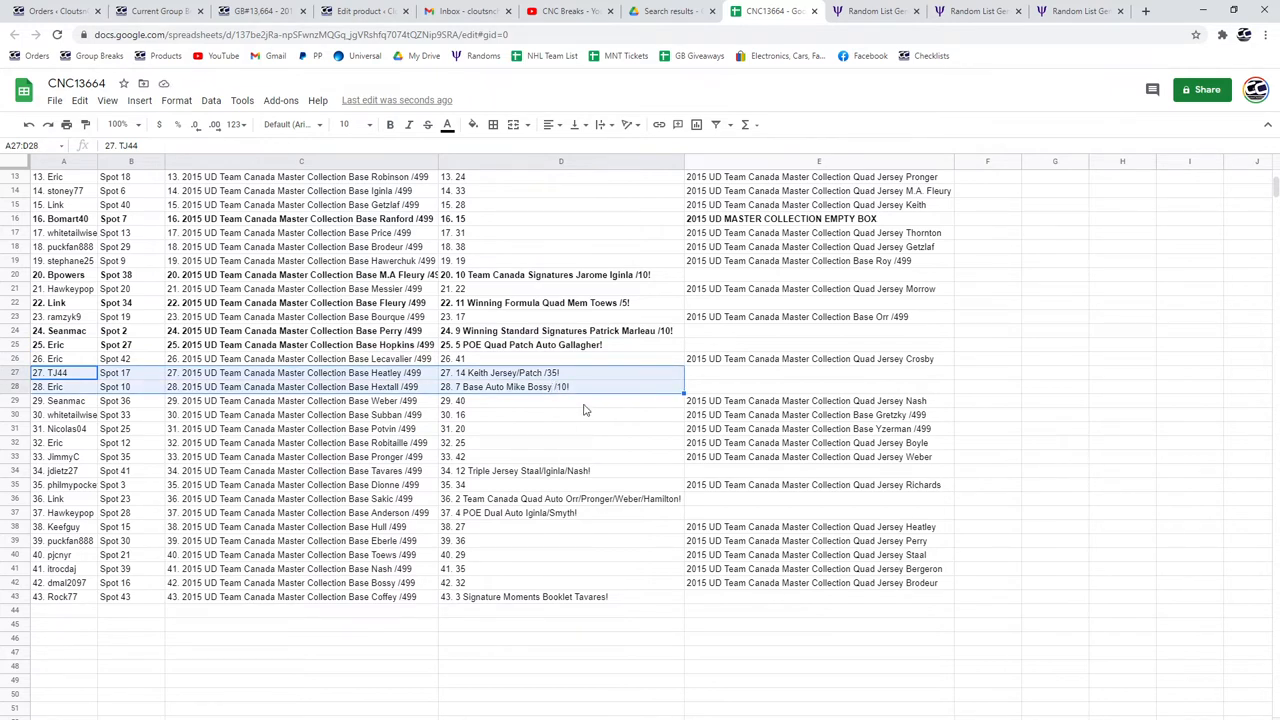
# Bold winning rows 27–28, 34, 36–37 and 43 down to the Tavares booklet
pyautogui.hotkey('ctrl', 'b')
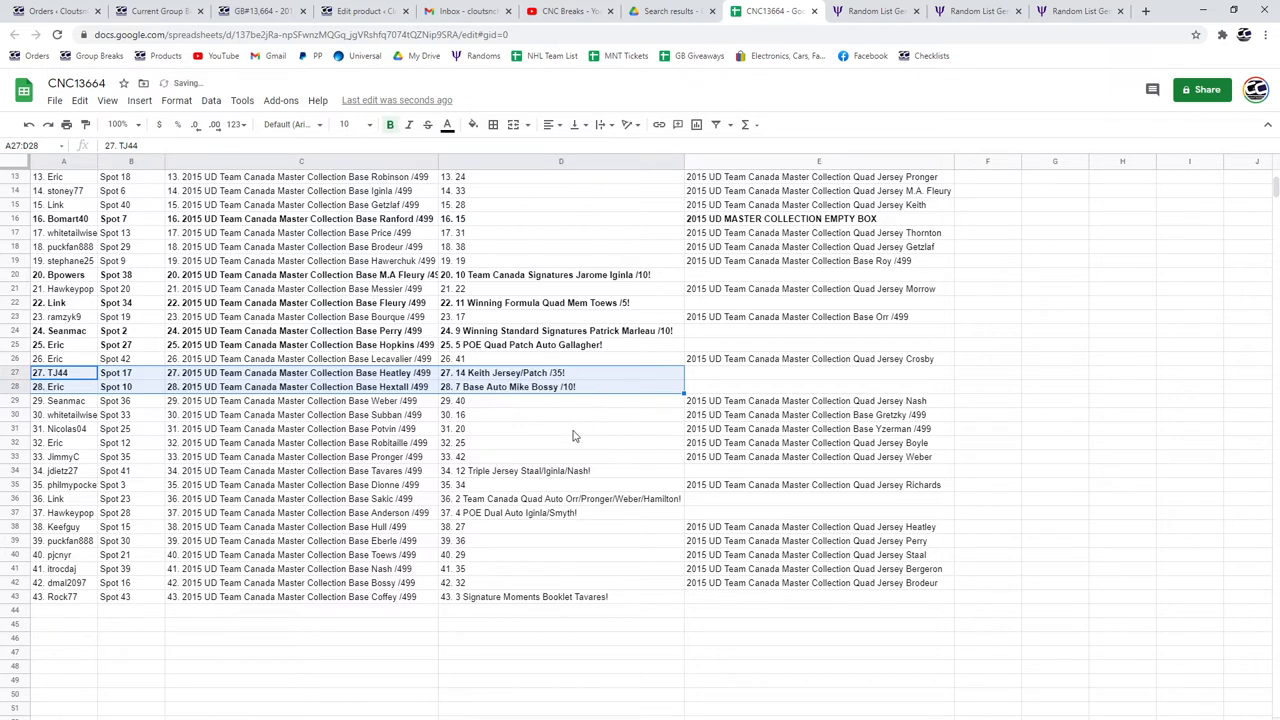
pyautogui.moveTo(531, 471); pyautogui.dragTo(83, 471)
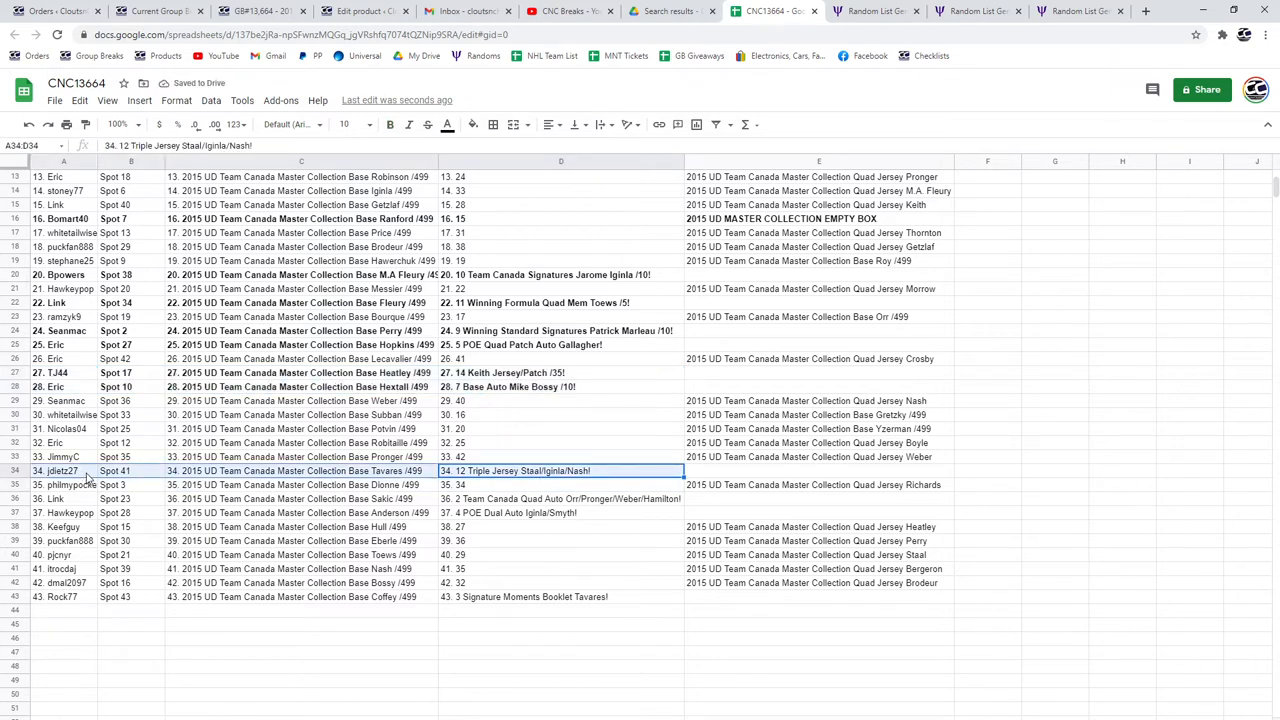
pyautogui.hotkey('ctrl', 'b')
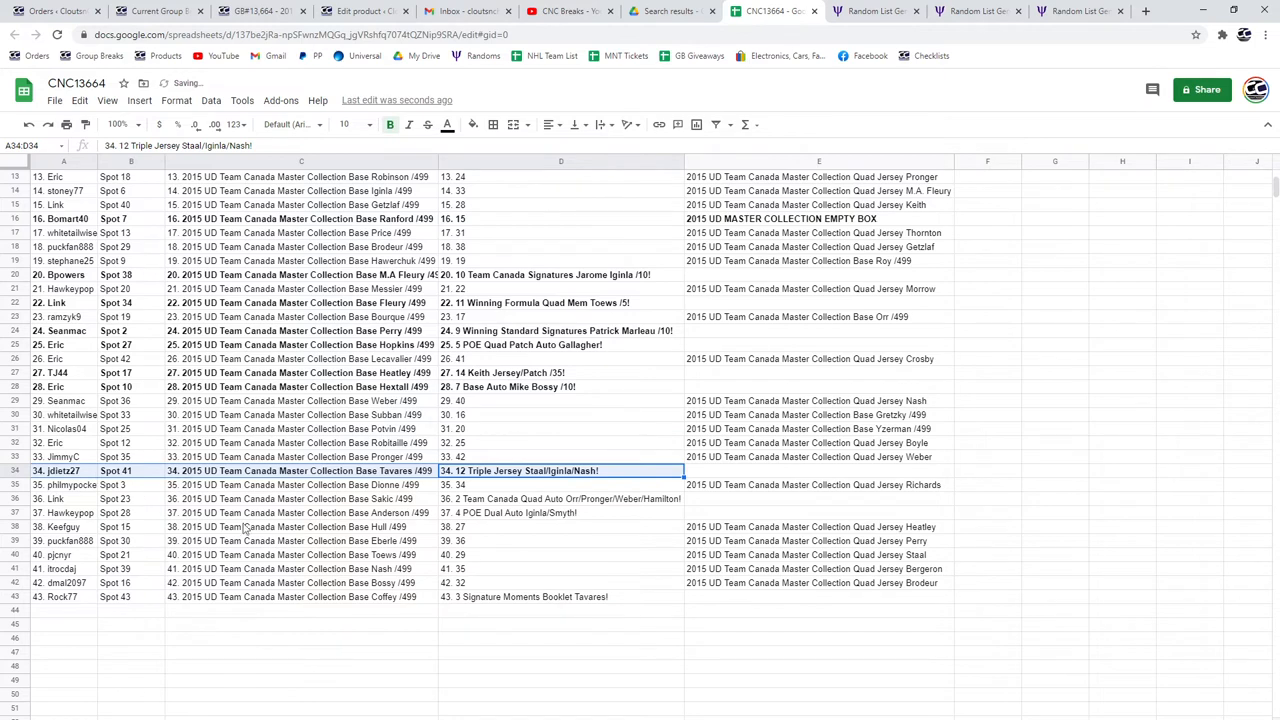
pyautogui.moveTo(56, 499); pyautogui.dragTo(560, 499)
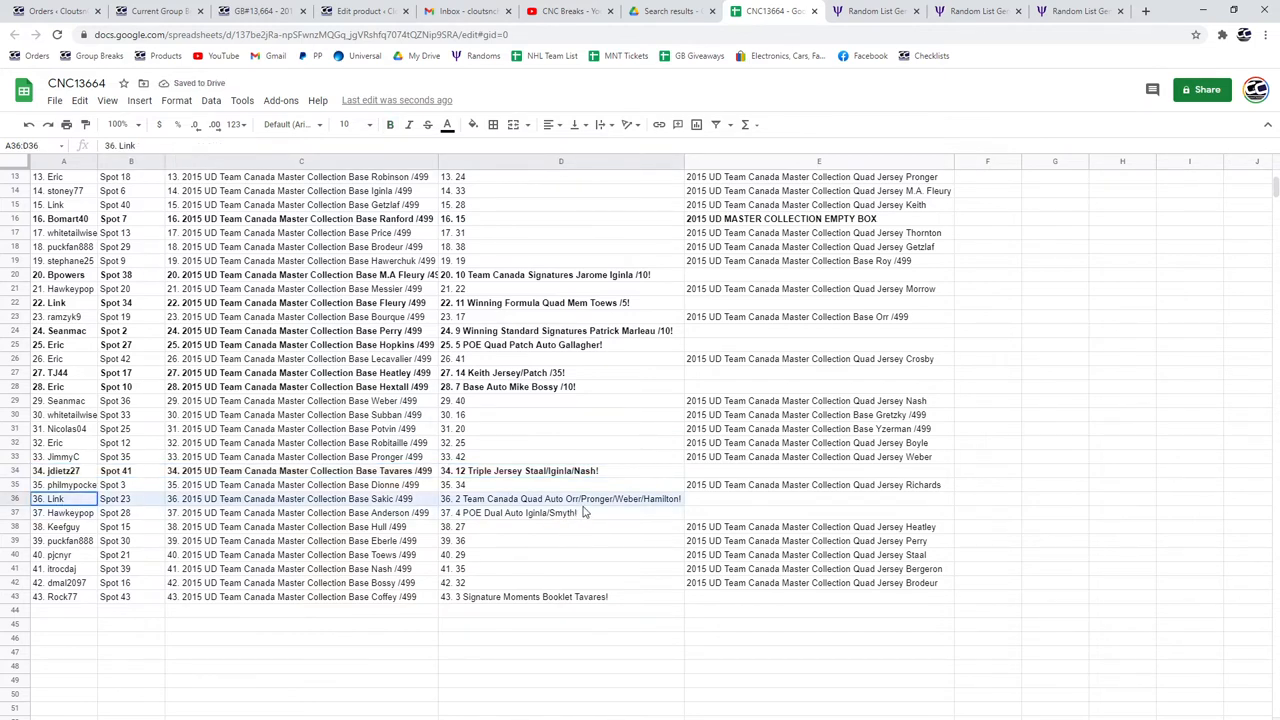
pyautogui.keyDown('shift'); pyautogui.click(585, 512); pyautogui.keyUp('shift')
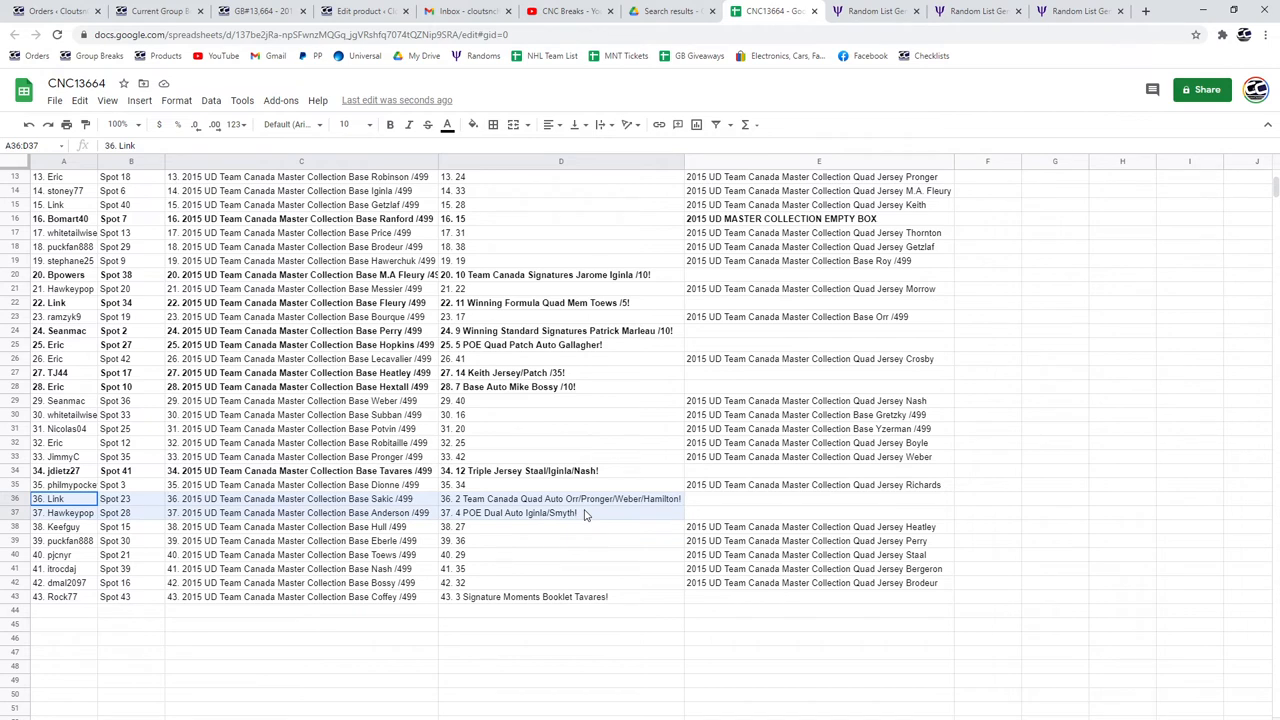
pyautogui.hotkey('ctrl', 'b')
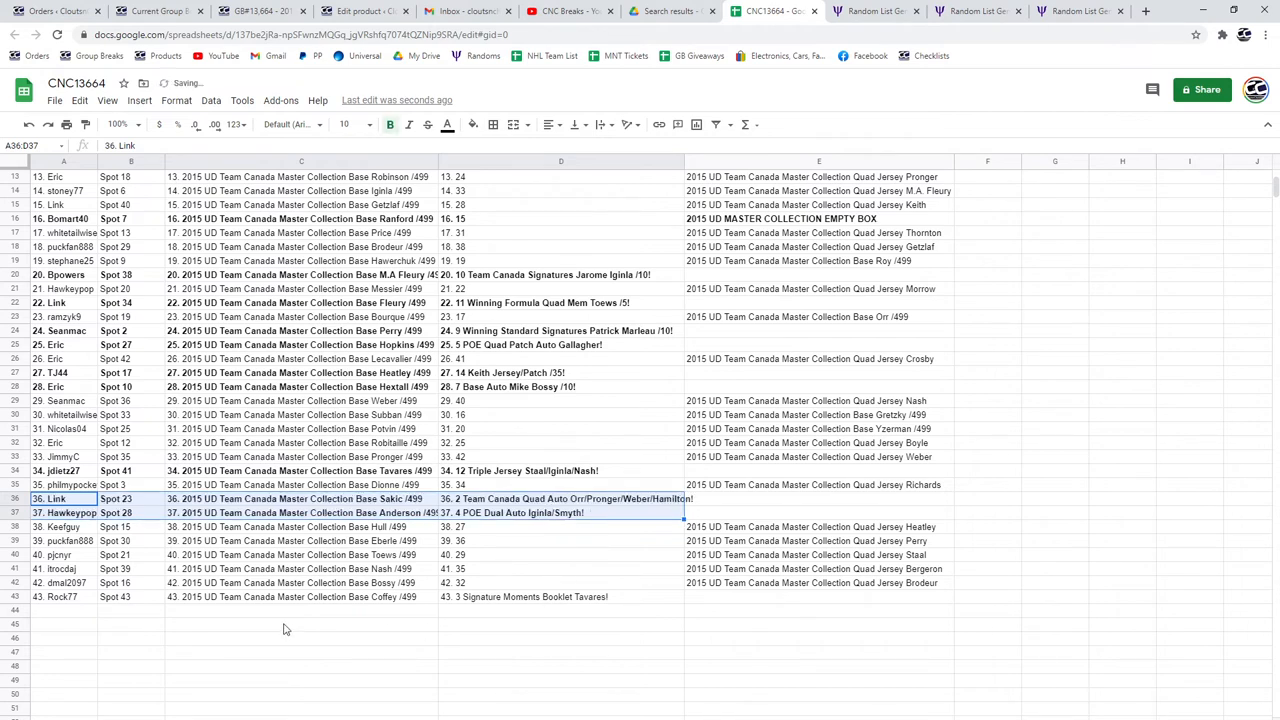
pyautogui.moveTo(57, 597); pyautogui.dragTo(560, 597)
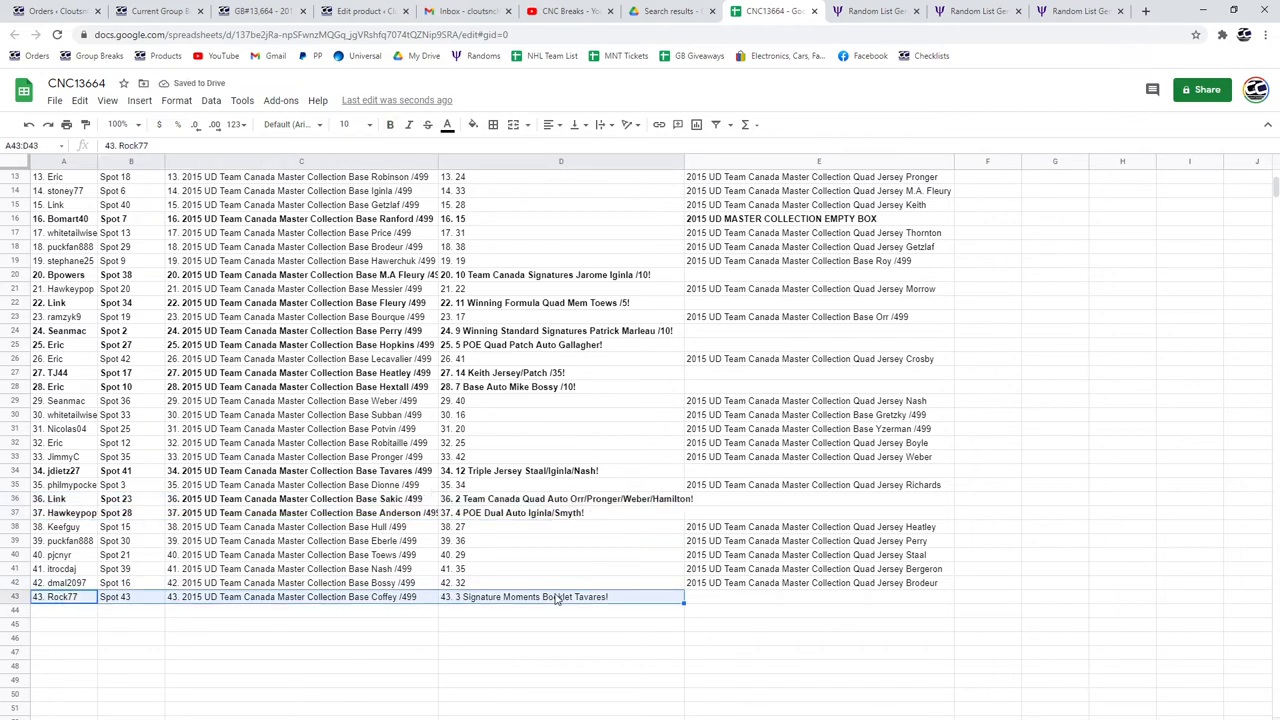
pyautogui.hotkey('ctrl', 'b')
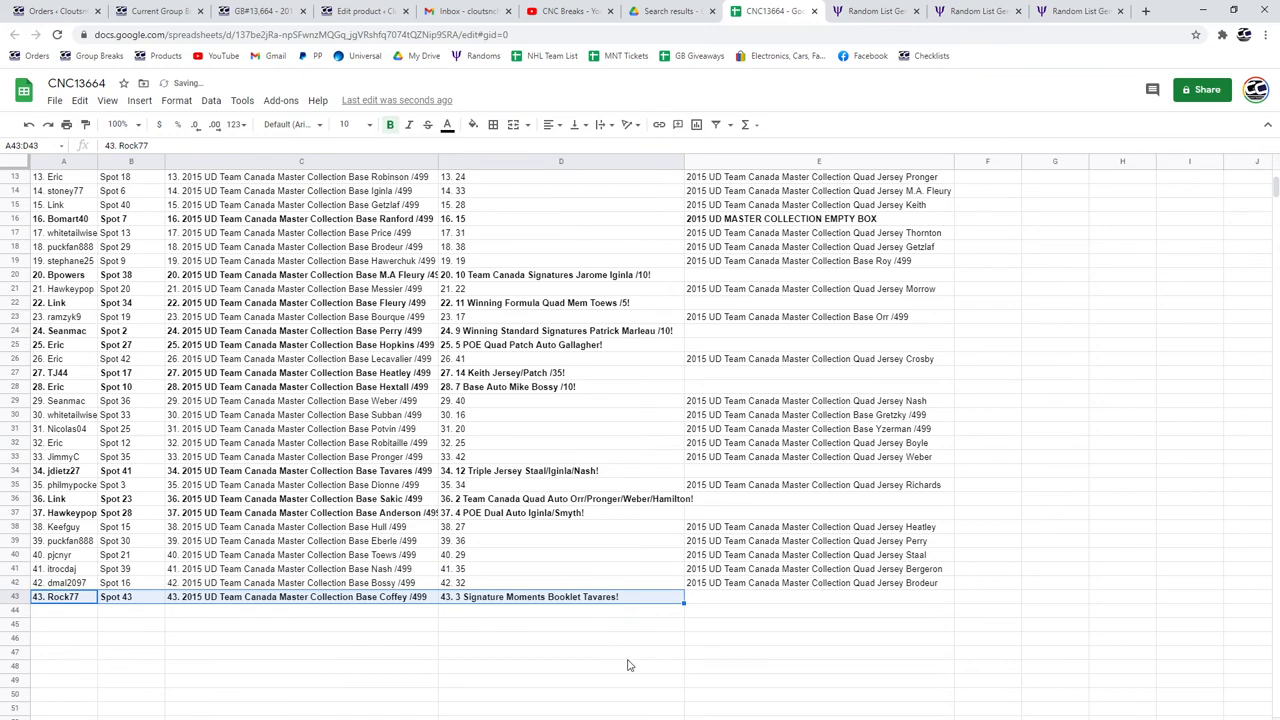